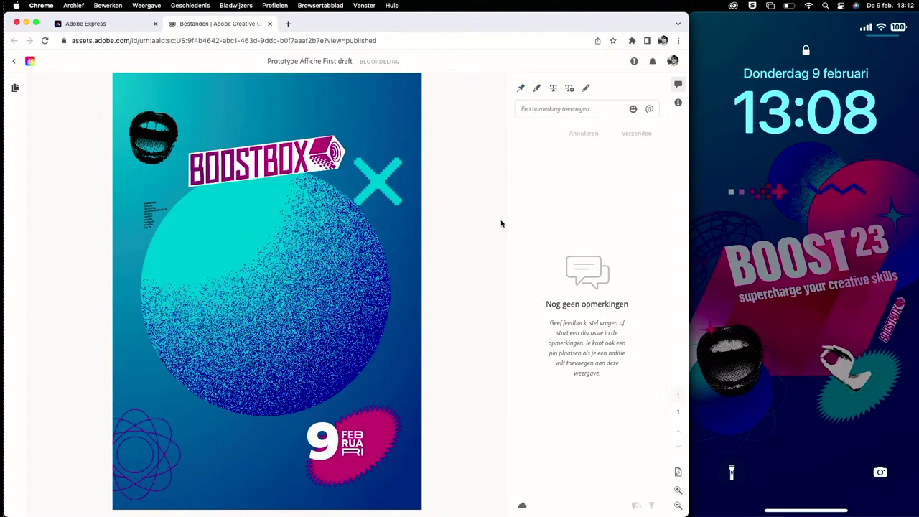
pyautogui.click(586, 88)
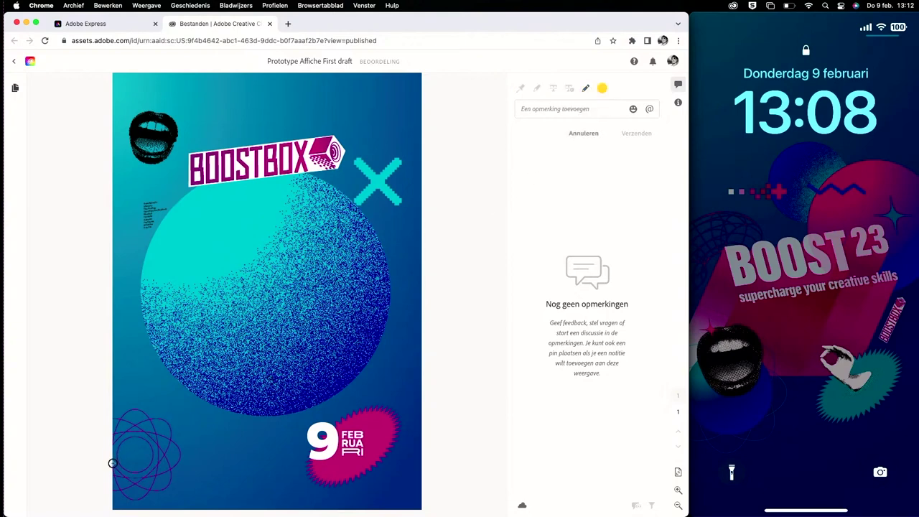
pyautogui.moveTo(113, 463); pyautogui.dragTo(419, 464)
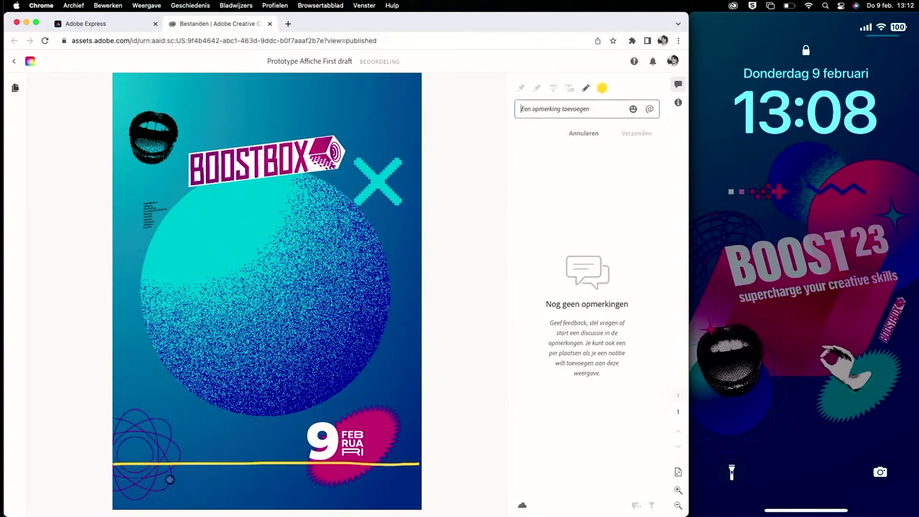
pyautogui.moveTo(123, 482)
pyautogui.mouseDown()
pyautogui.moveTo(129, 507)
pyautogui.moveTo(208, 474)
pyautogui.moveTo(236, 487)
pyautogui.moveTo(270, 477)
pyautogui.moveTo(294, 492)
pyautogui.moveTo(360, 502)
pyautogui.moveTo(428, 499)
pyautogui.mouseUp()
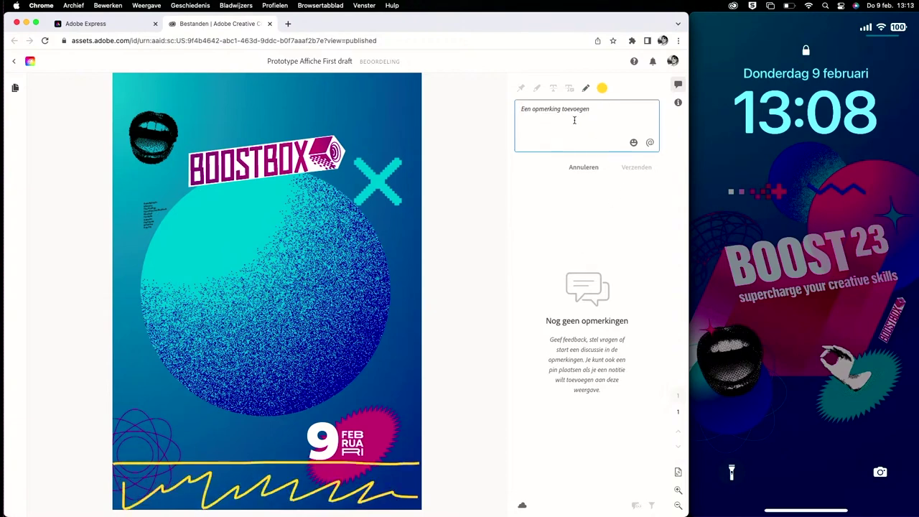
pyautogui.write('S')
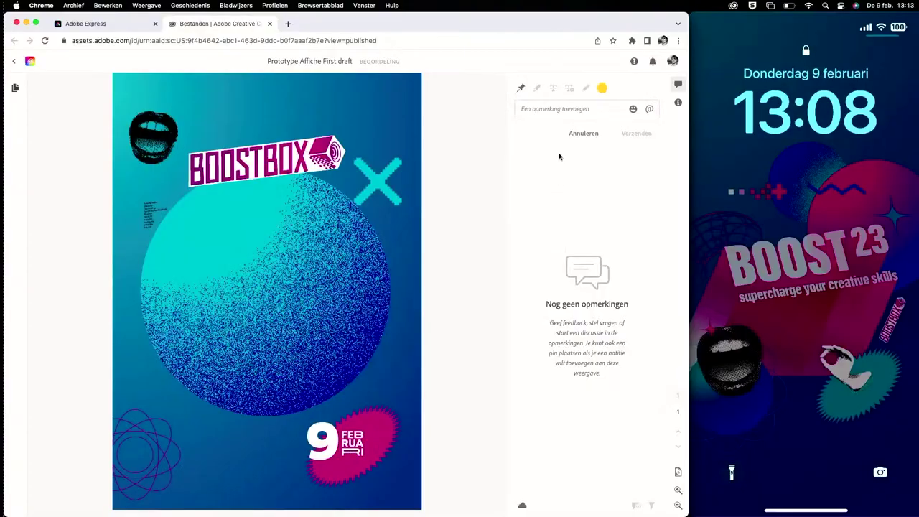
pyautogui.click(602, 91)
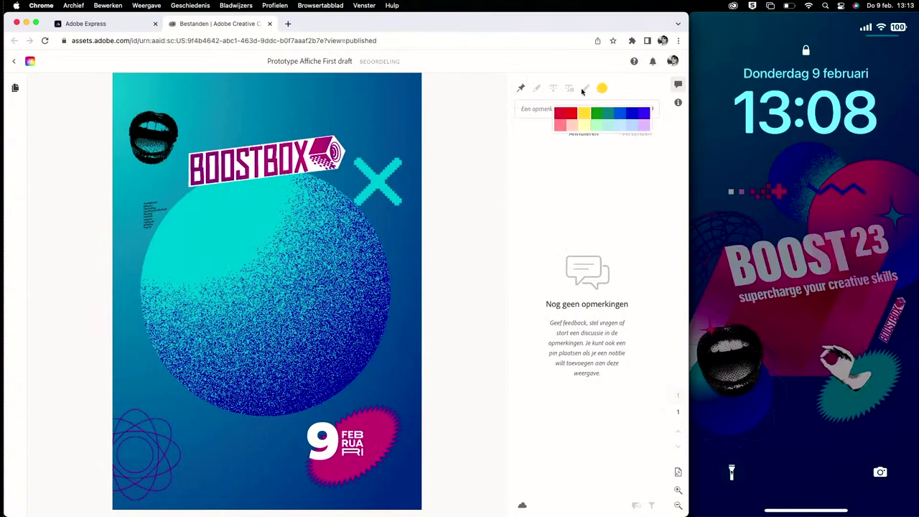
pyautogui.click(534, 122)
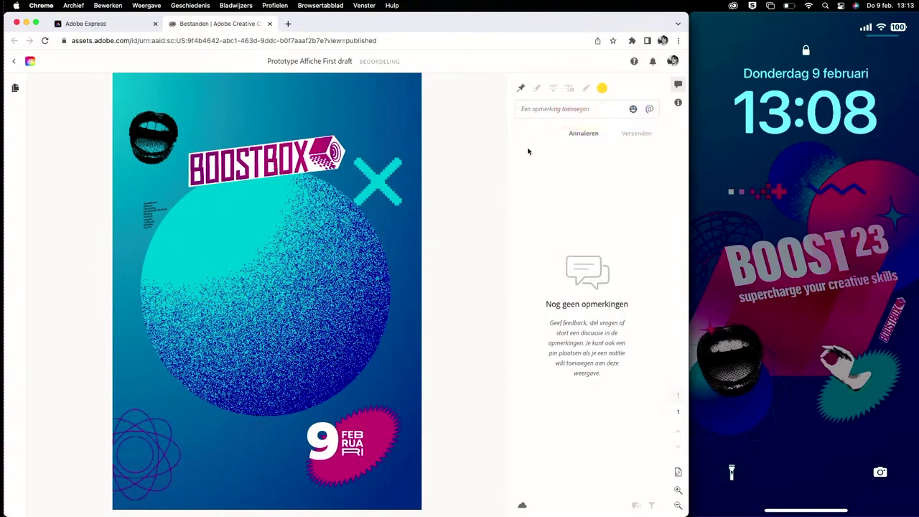
# Add yellow freehand drawing markup across the poster's lower area and post the strikethrough comment "Cancelled" on the artist list
pyautogui.click(586, 88)
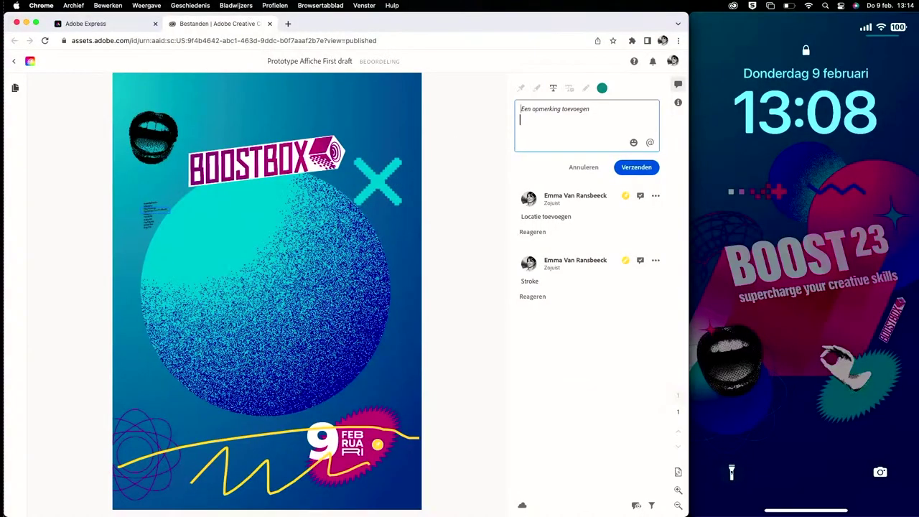
pyautogui.write('Car')
pyautogui.click(650, 169)
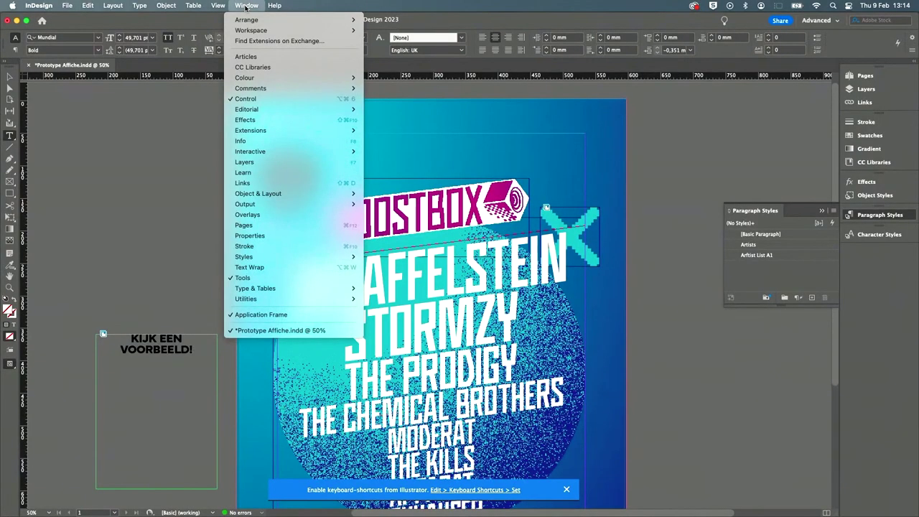
# Show the review comments in InDesign, detach the Review panel beside the poster and make it taller
pyautogui.moveTo(267, 92)
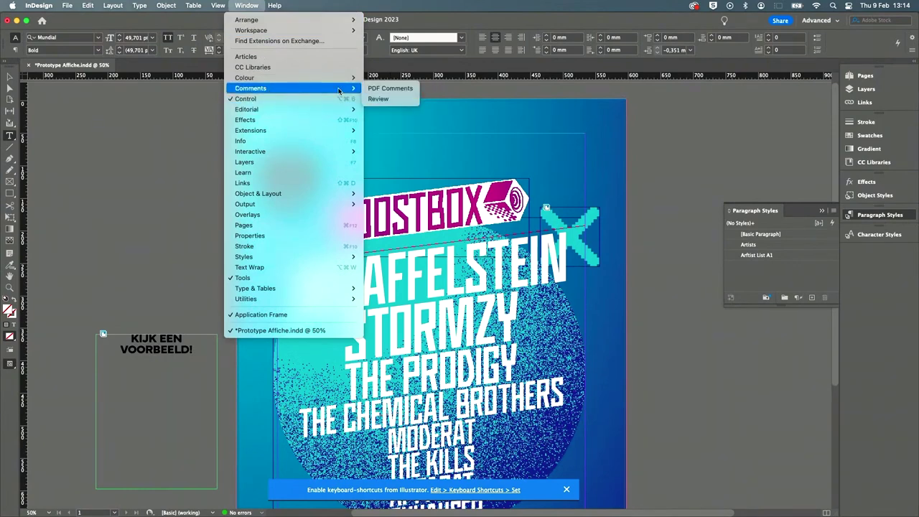
pyautogui.click(387, 100)
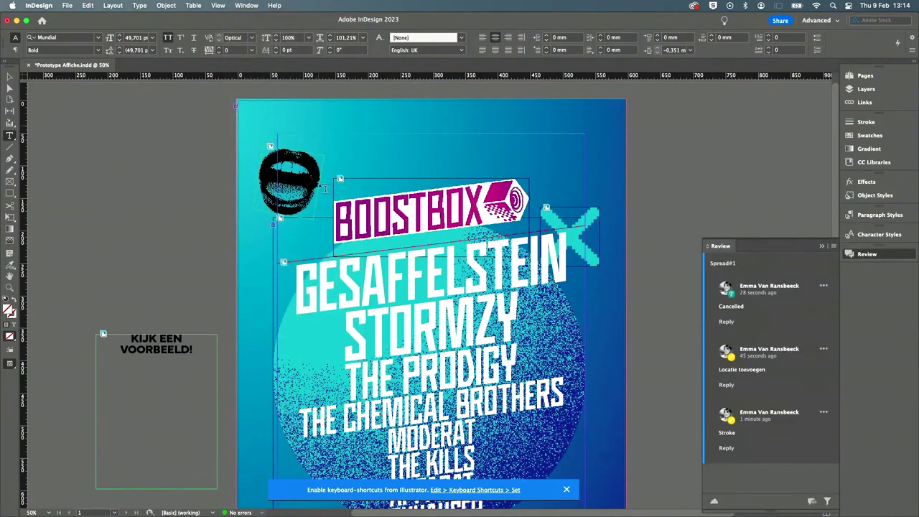
pyautogui.moveTo(721, 248); pyautogui.dragTo(684, 120)
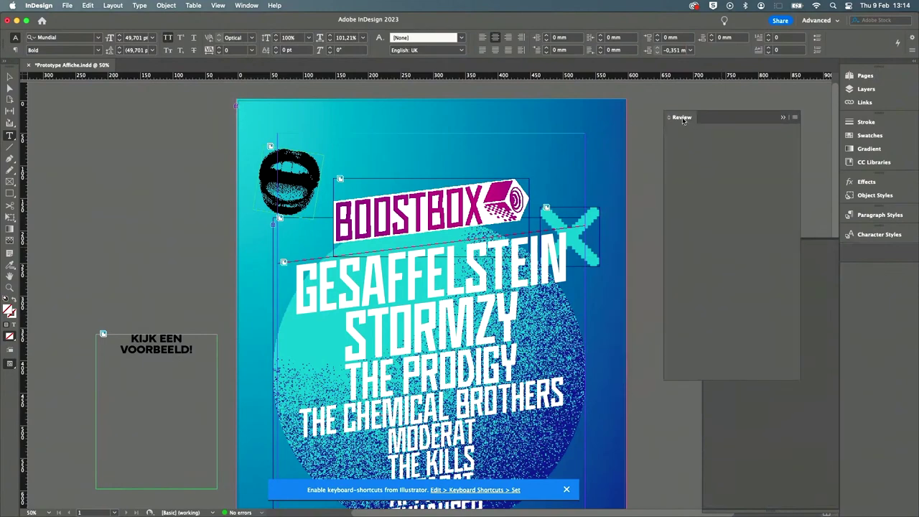
pyautogui.moveTo(737, 387); pyautogui.dragTo(737, 464)
# Shorten the slanted artist list frame from below so it ends just under MODERAT, clear of the marked location area
pyautogui.scroll(-6, 153, 402)
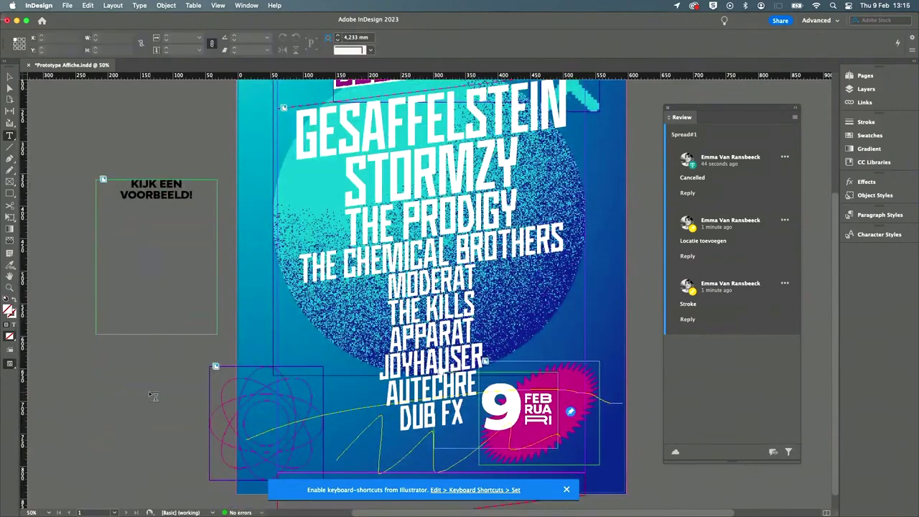
pyautogui.click(10, 76)
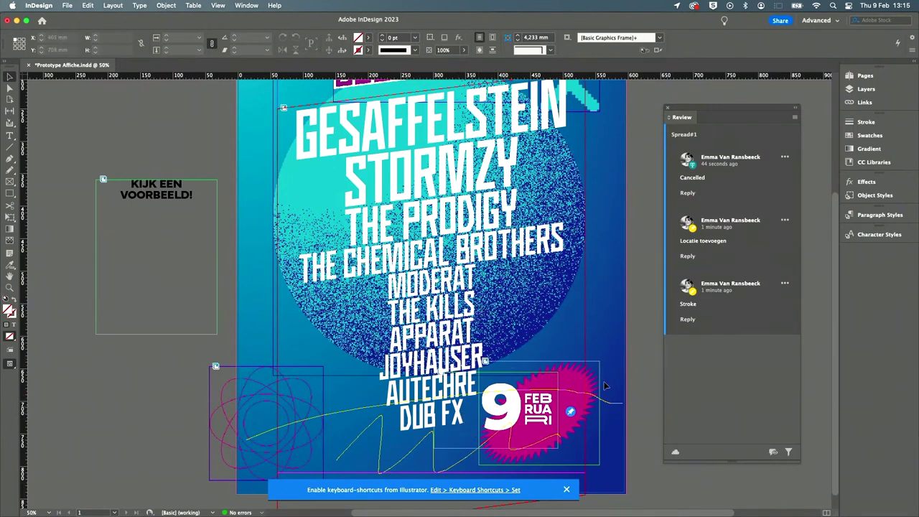
pyautogui.press('super+0')
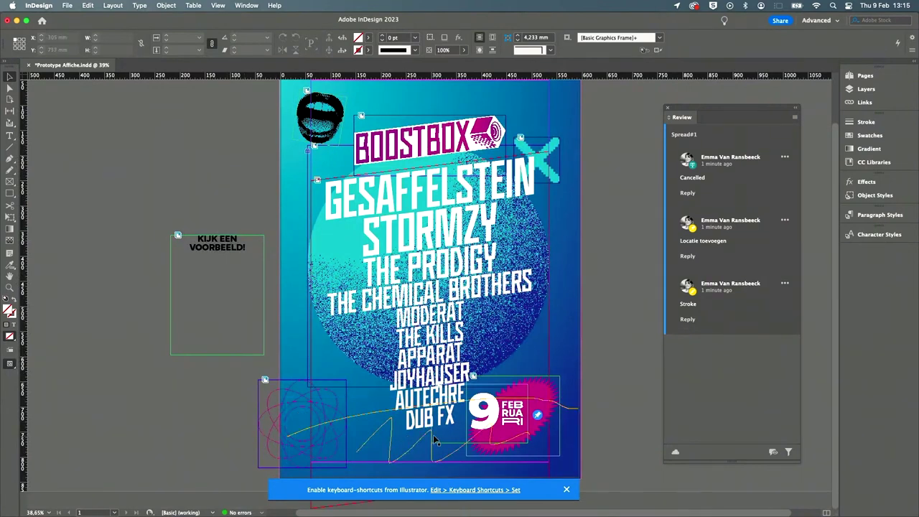
pyautogui.click(425, 404)
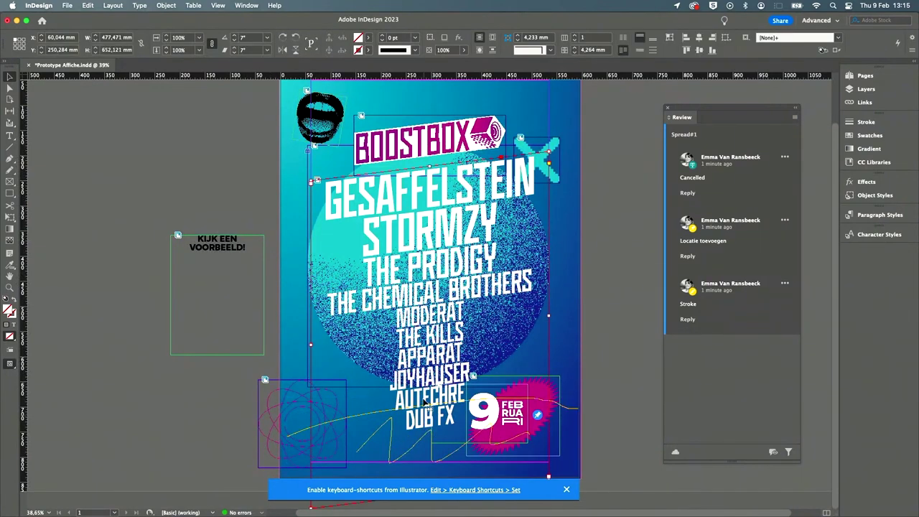
pyautogui.hscroll(1, 424, 273)
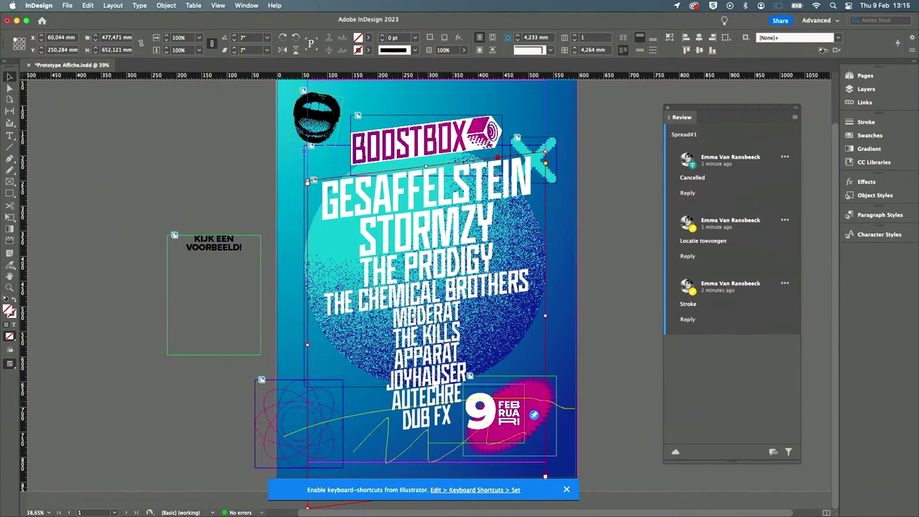
pyautogui.click(566, 491)
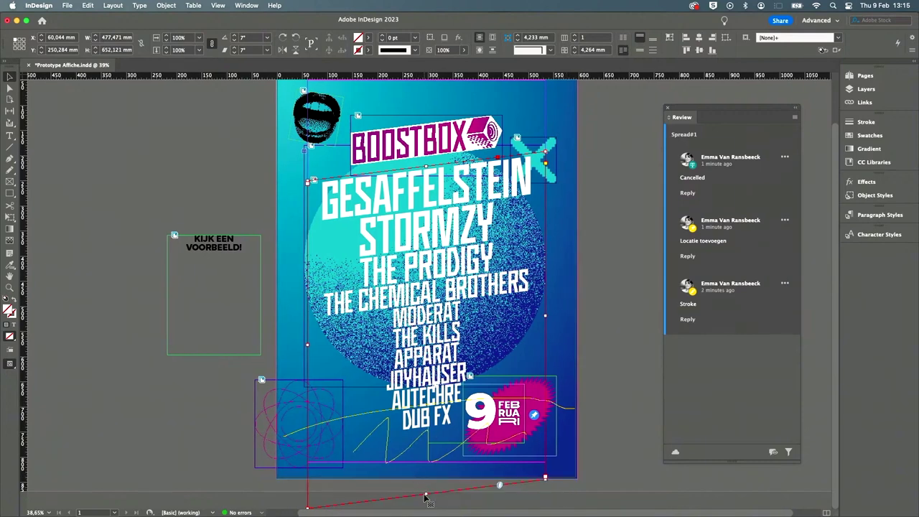
pyautogui.moveTo(425, 494); pyautogui.dragTo(428, 362)
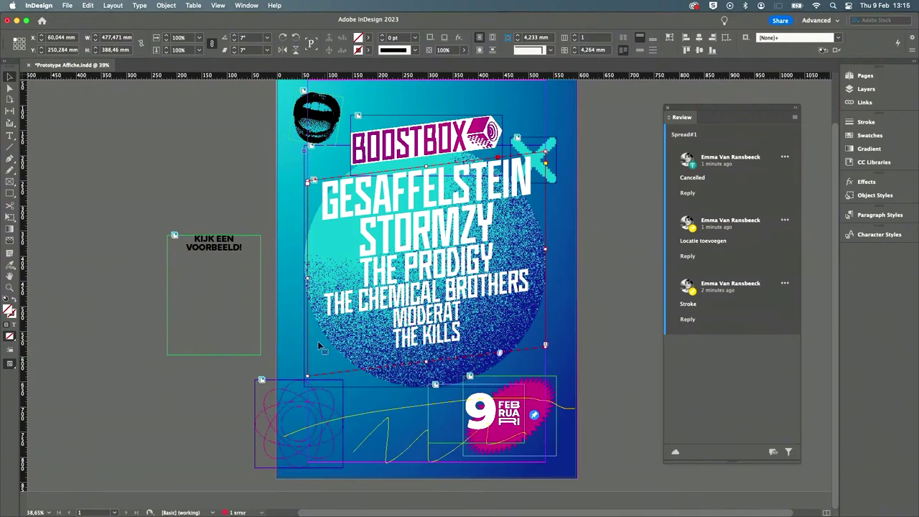
pyautogui.moveTo(428, 362); pyautogui.dragTo(428, 331)
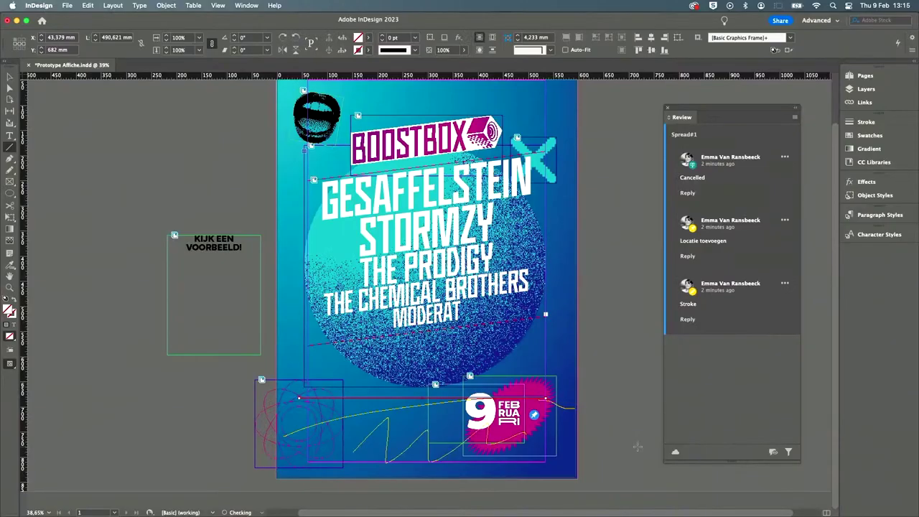
# Resolve the "Stroke" and "Locatie toevoegen" review comments
pyautogui.click(785, 284)
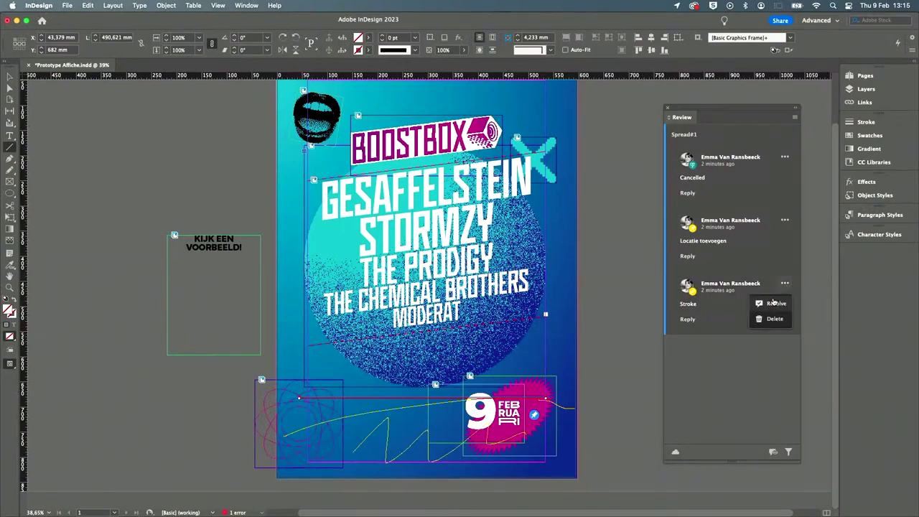
pyautogui.click(774, 304)
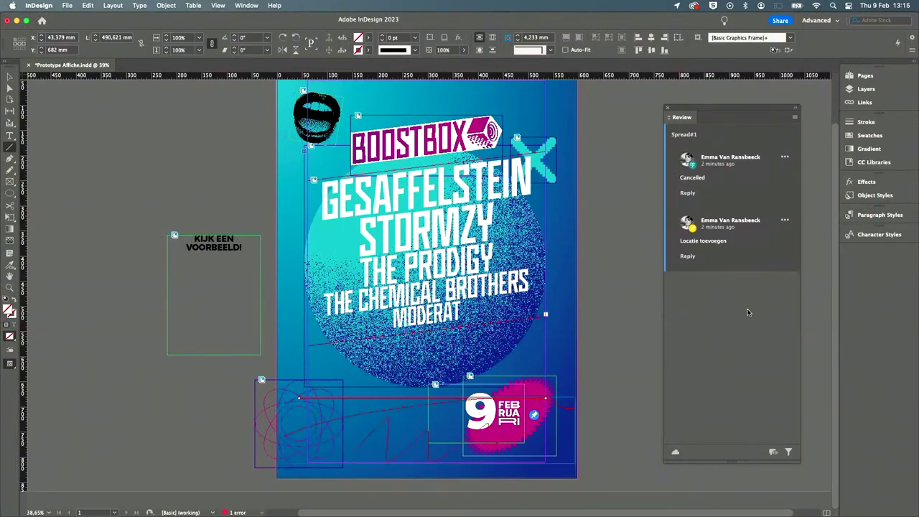
pyautogui.click(758, 251)
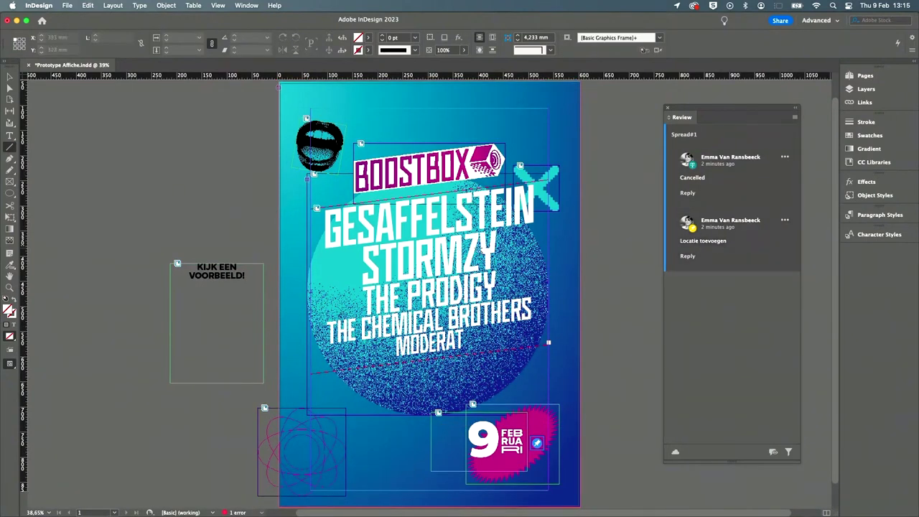
pyautogui.click(785, 220)
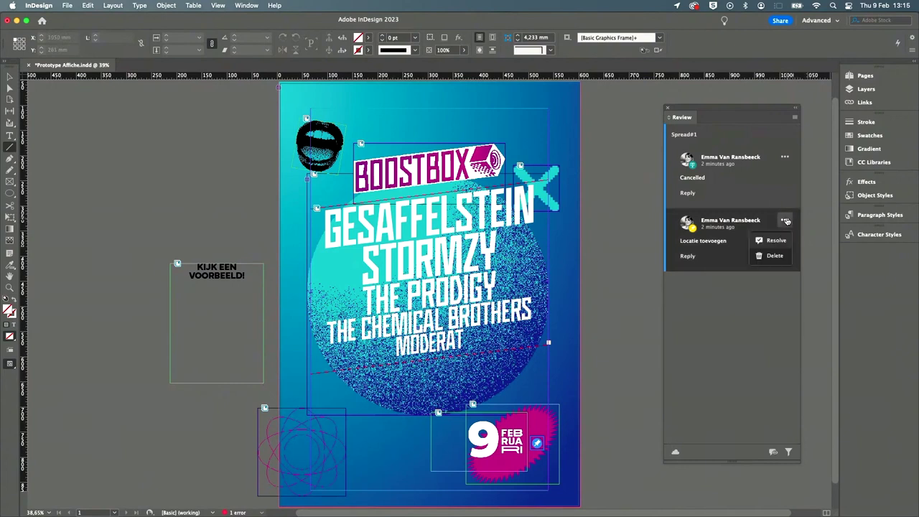
pyautogui.click(766, 244)
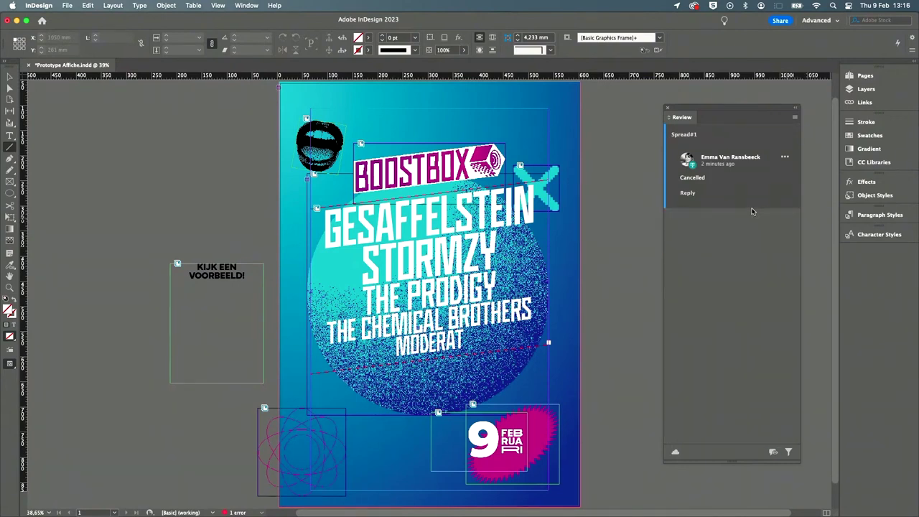
# Delete the artist line THE CHEMICAL BROTHERS that the "Cancelled" comment refers to
pyautogui.click(743, 180)
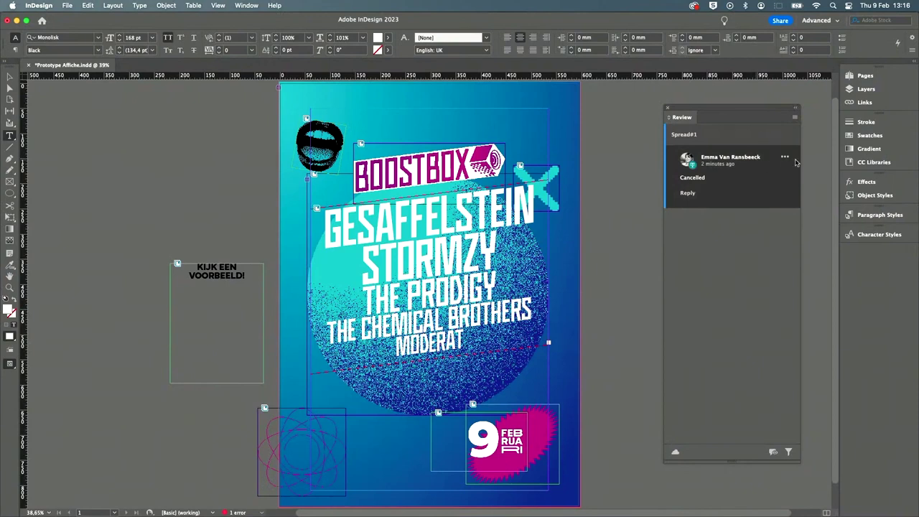
pyautogui.click(726, 172)
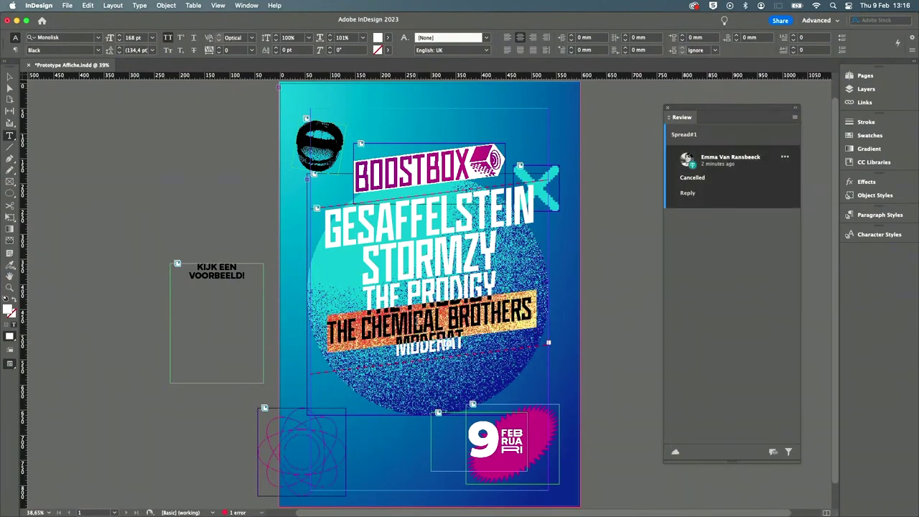
pyautogui.press('BackSpace')
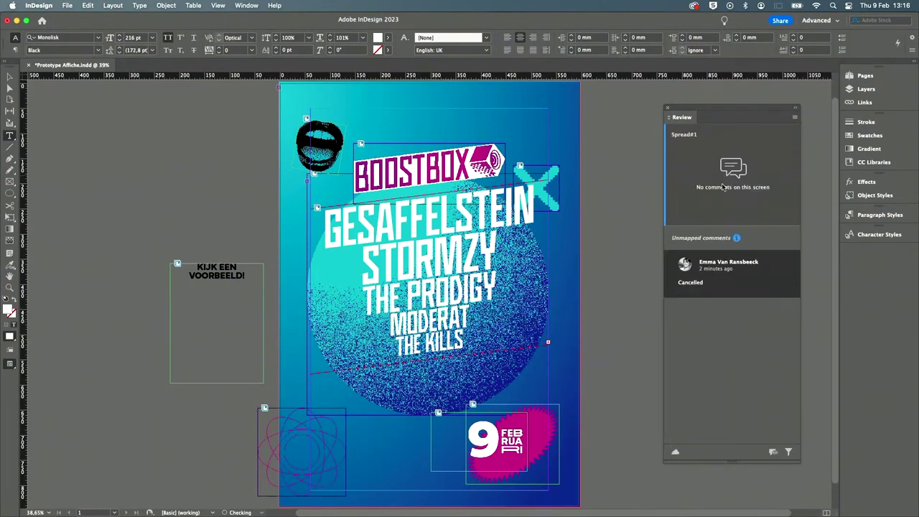
# Resolve the "Cancelled" comment listed under the unmapped comments
pyautogui.click(768, 268)
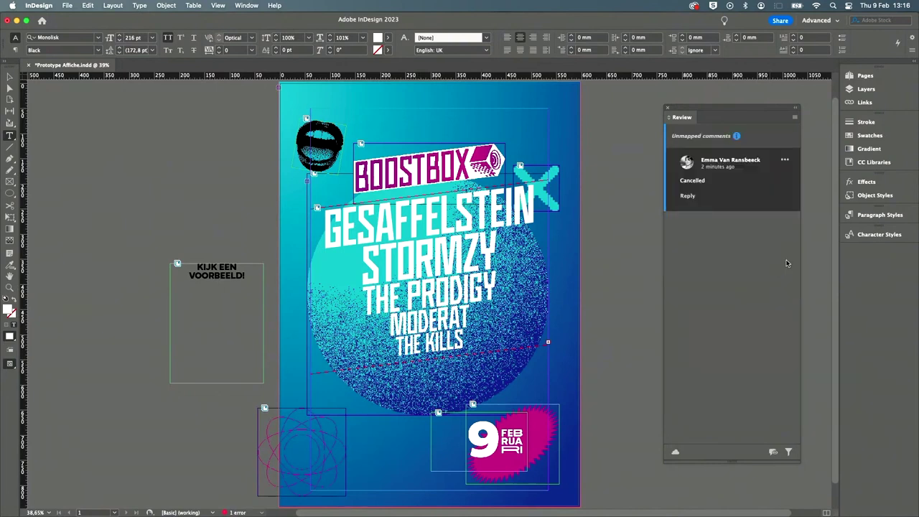
pyautogui.click(784, 161)
pyautogui.click(767, 179)
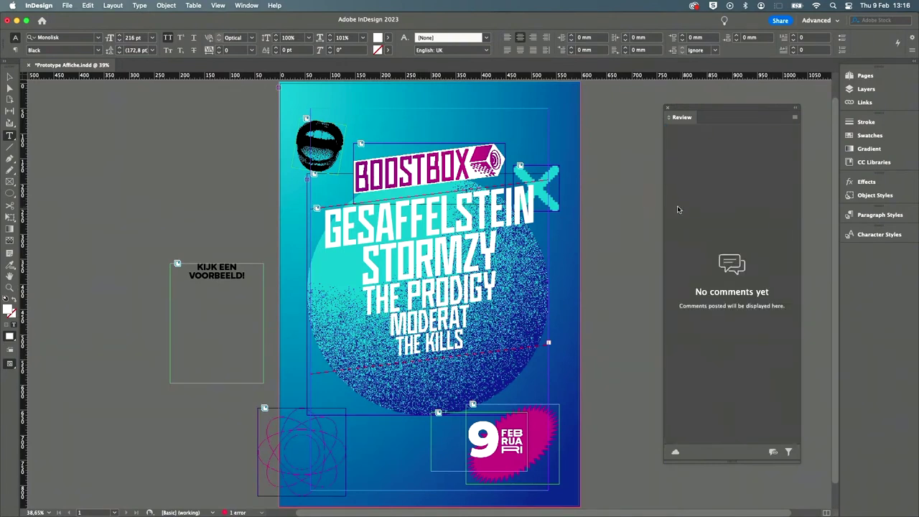
# Shift the Review panel slightly away from the poster, save the document and update its Share for Review preview
pyautogui.moveTo(686, 110); pyautogui.dragTo(706, 108)
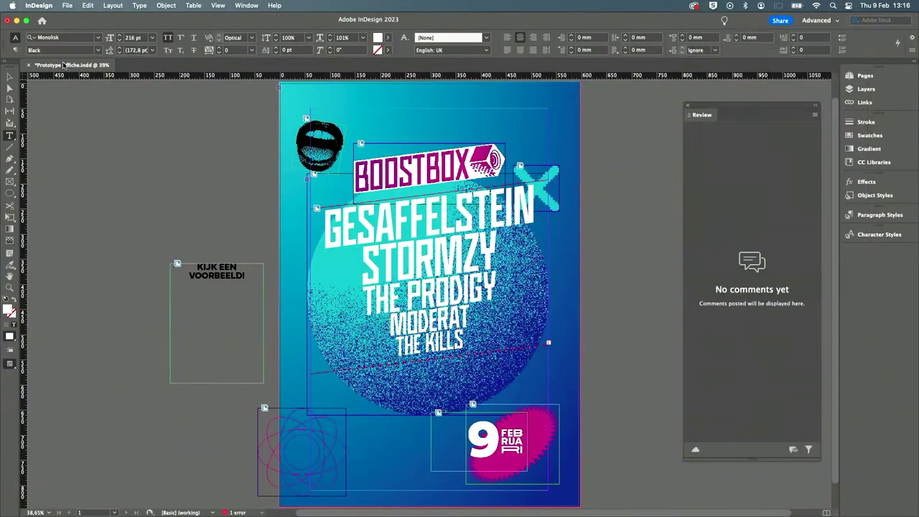
pyautogui.press('super+s')
pyautogui.press('super+Tab')
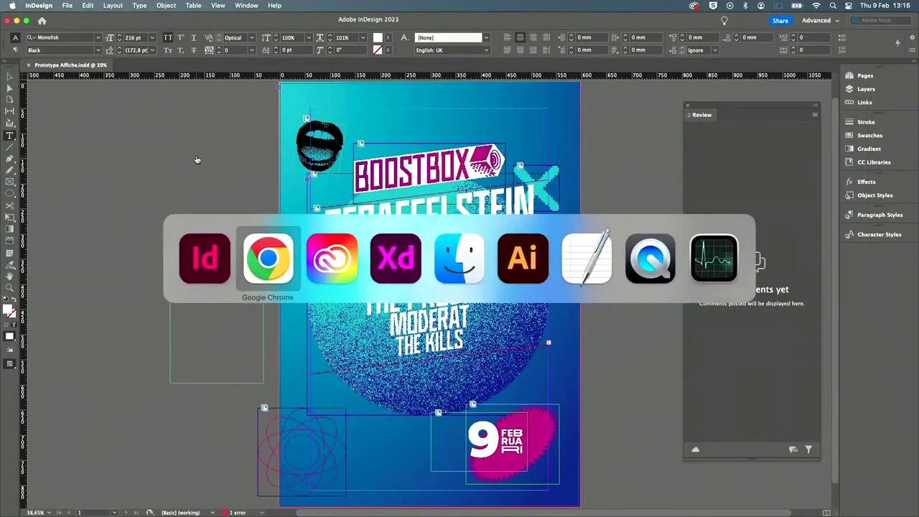
pyautogui.press('Escape')
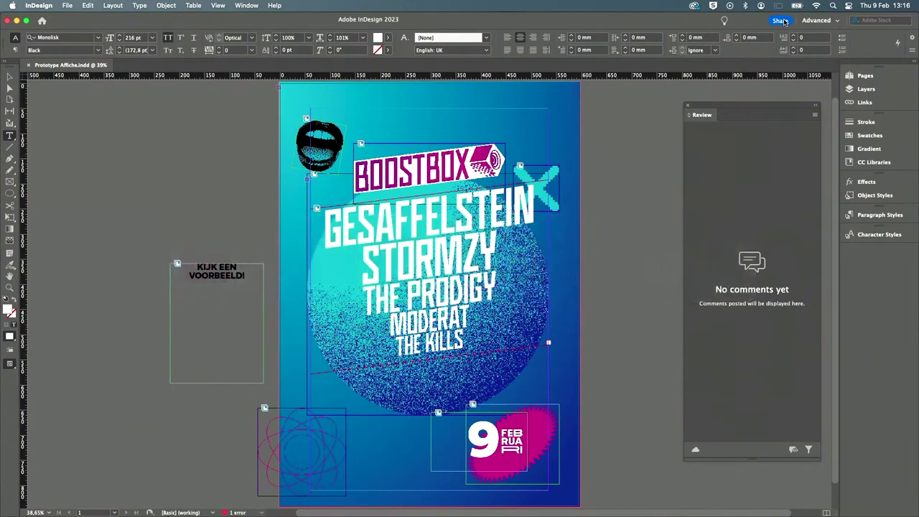
pyautogui.click(781, 20)
pyautogui.click(821, 273)
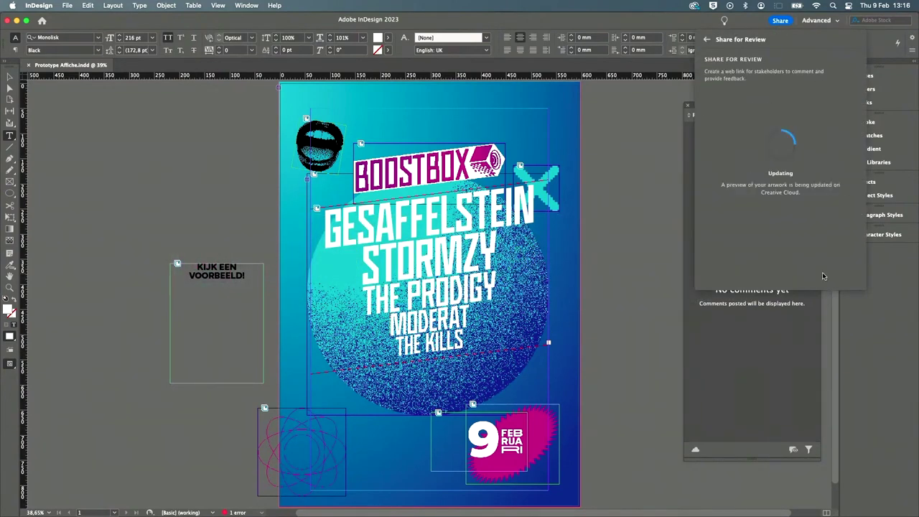
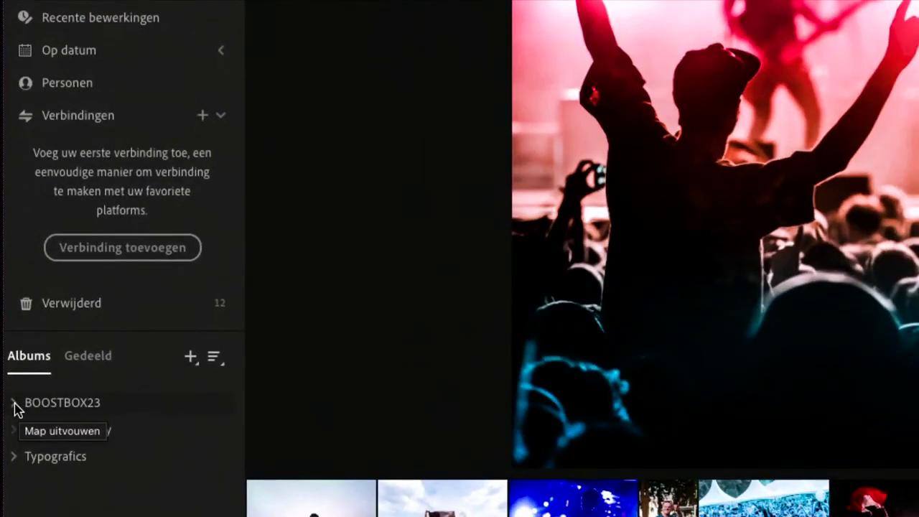
# Expand the BOOSTBOX23 folder and open the share-and-invite settings of the album BOOSTBOX23_Inthefield
pyautogui.click(15, 404)
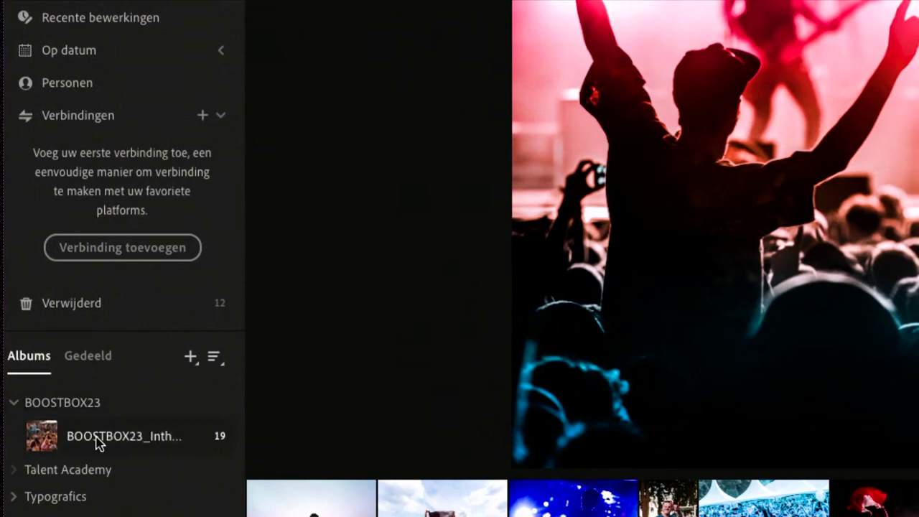
pyautogui.click(191, 359)
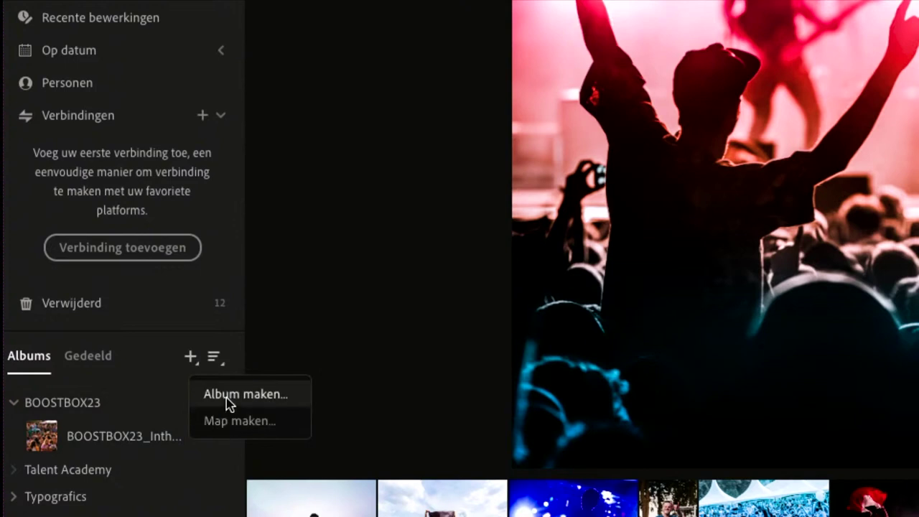
pyautogui.click(180, 400)
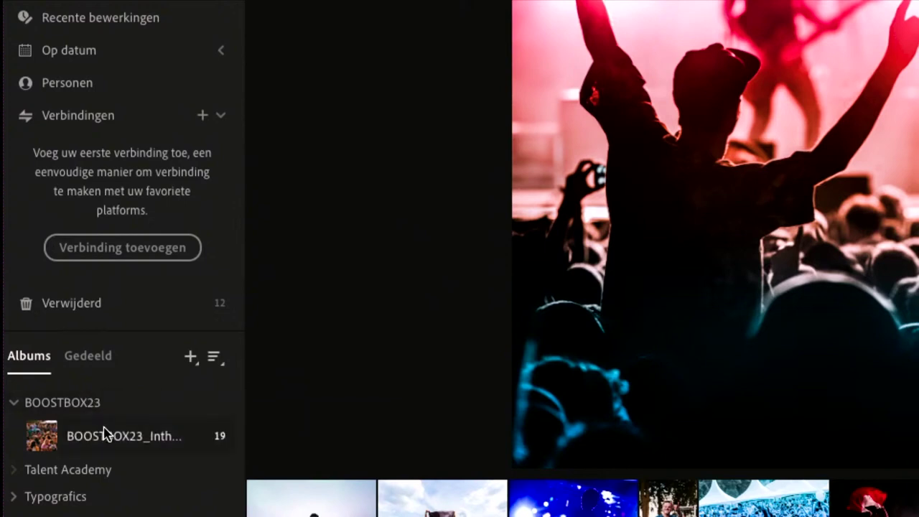
pyautogui.moveTo(103, 435)
pyautogui.mouseDown()
pyautogui.moveTo(105, 410)
pyautogui.moveTo(92, 490)
pyautogui.moveTo(93, 438)
pyautogui.moveTo(86, 442)
pyautogui.mouseUp()
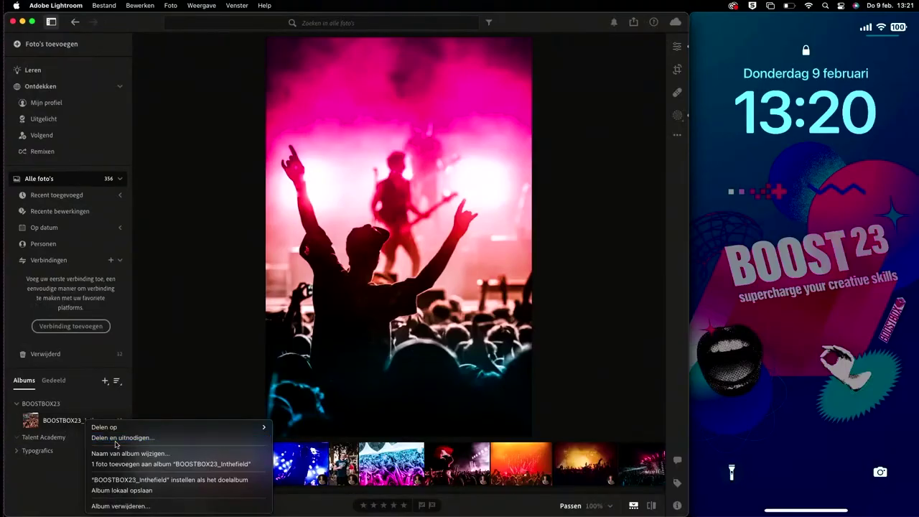
pyautogui.click(115, 445)
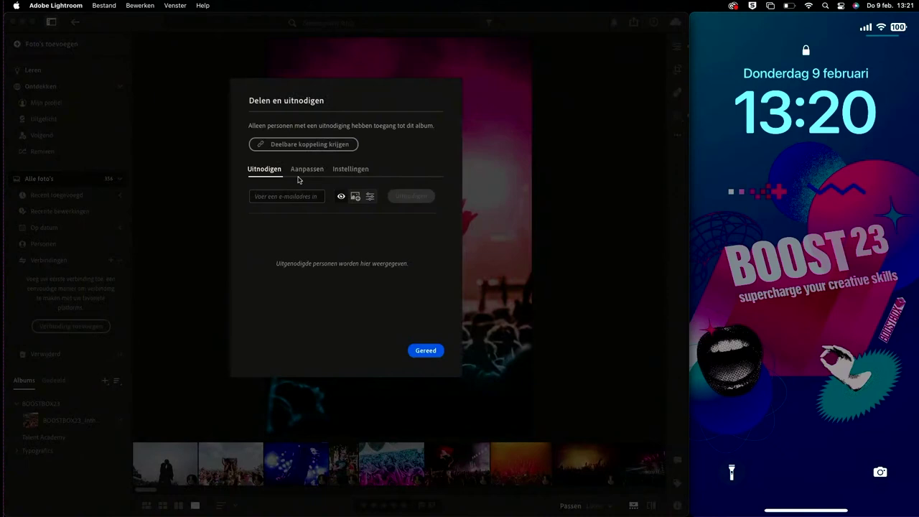
# Enter the collaborator's e-mail address, set the permission to edit and contribute, and send the album invitation
pyautogui.click(302, 145)
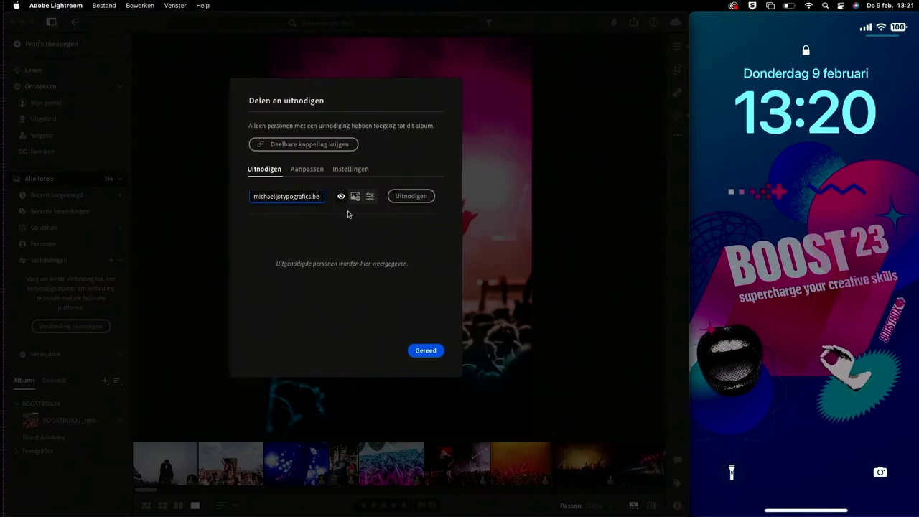
pyautogui.click(343, 201)
pyautogui.click(356, 201)
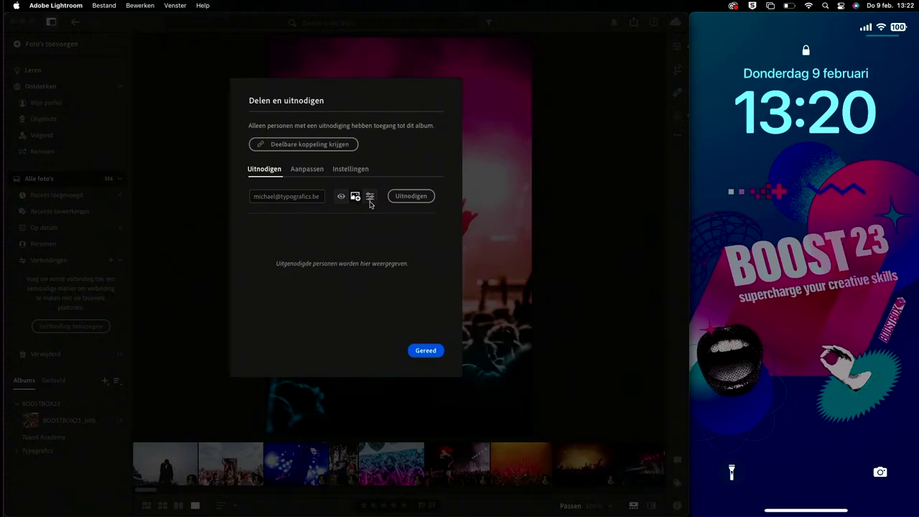
pyautogui.click(370, 202)
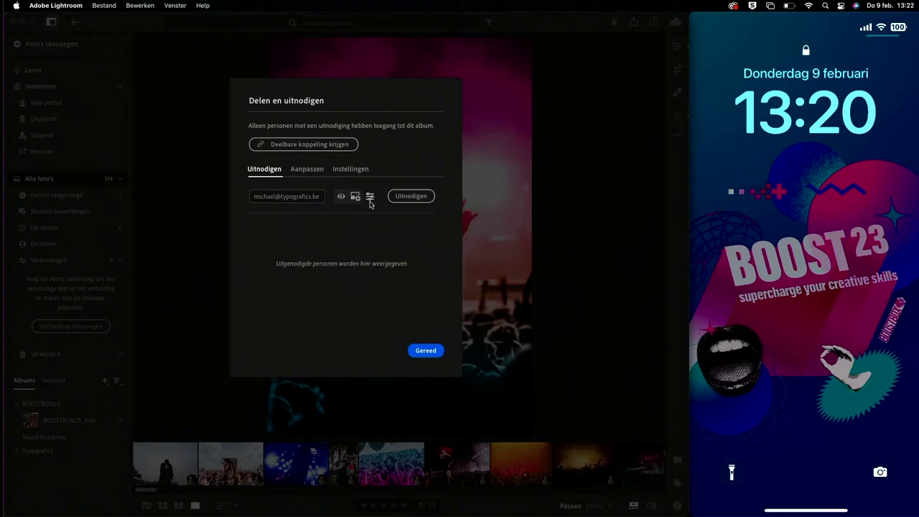
pyautogui.click(408, 202)
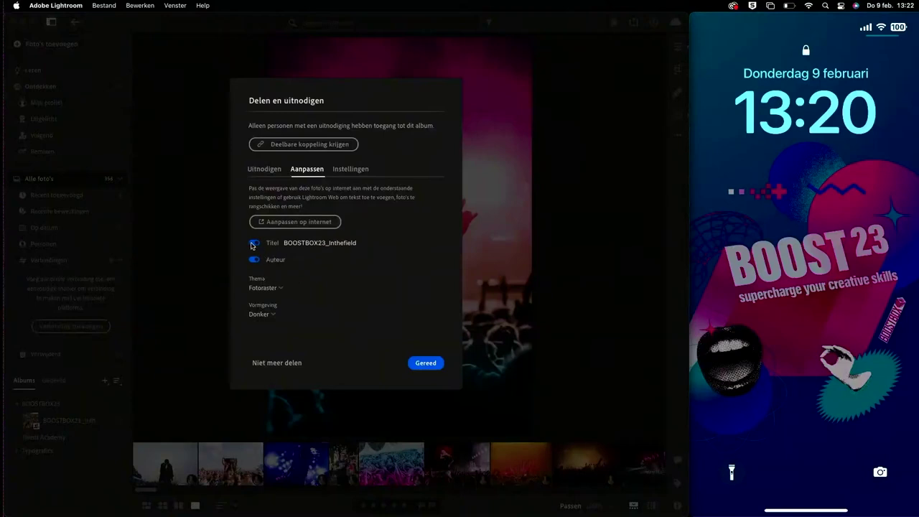
# Check the shared album's theme options, photo settings and invited people, and finish the sharing settings
pyautogui.click(260, 286)
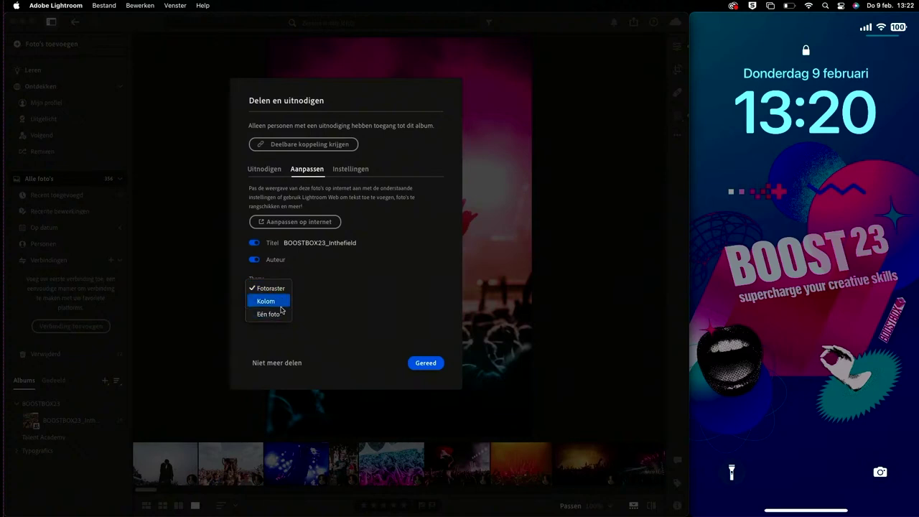
pyautogui.click(316, 307)
pyautogui.click(353, 170)
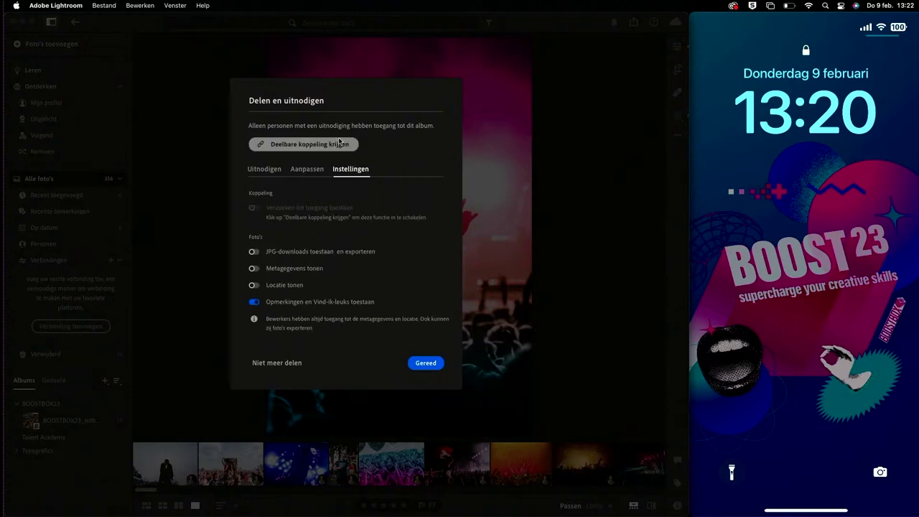
pyautogui.click(267, 170)
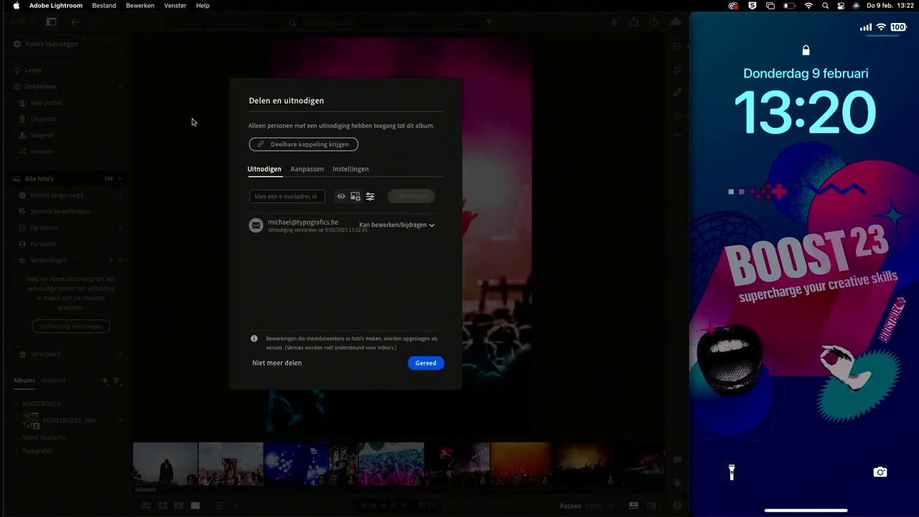
pyautogui.click(423, 362)
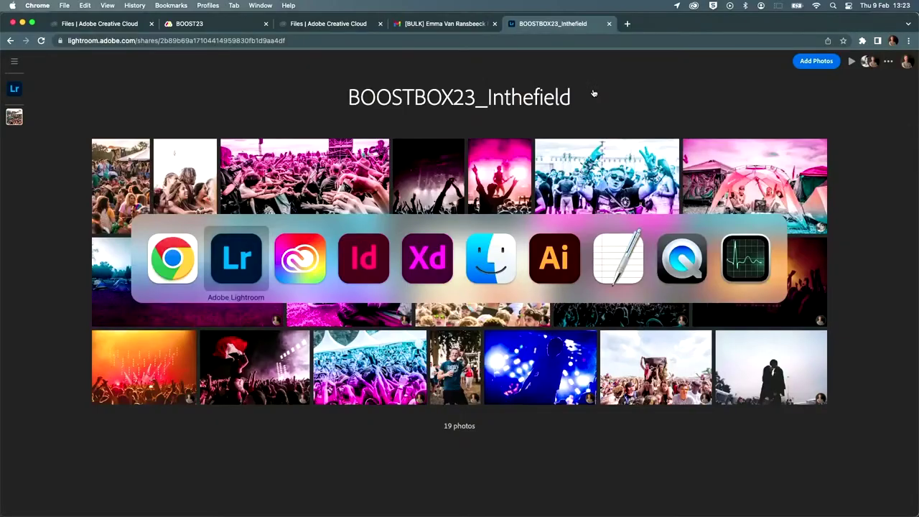
# Switch to Lightroom, open the shared album BOOSTBOX23_Inthefield and display the campsite photo with the tents
pyautogui.press('super+Tab')
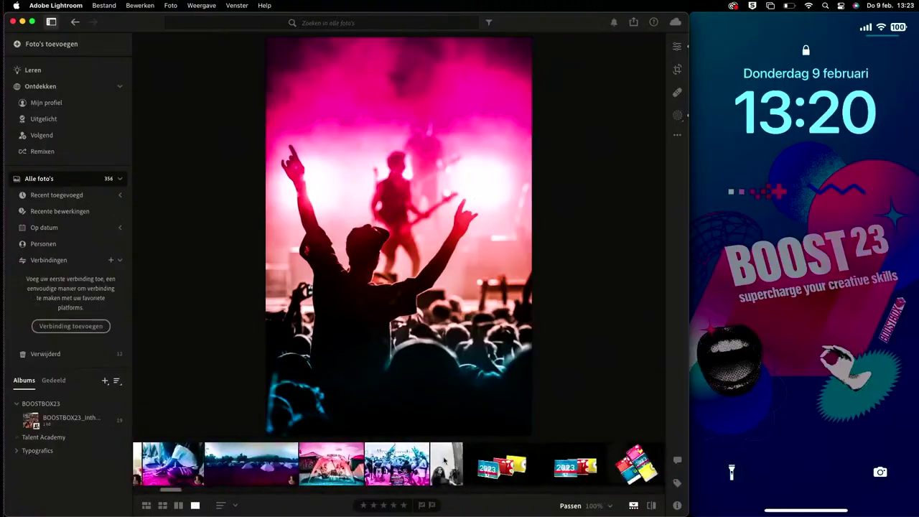
pyautogui.hscroll(-10, 445, 463)
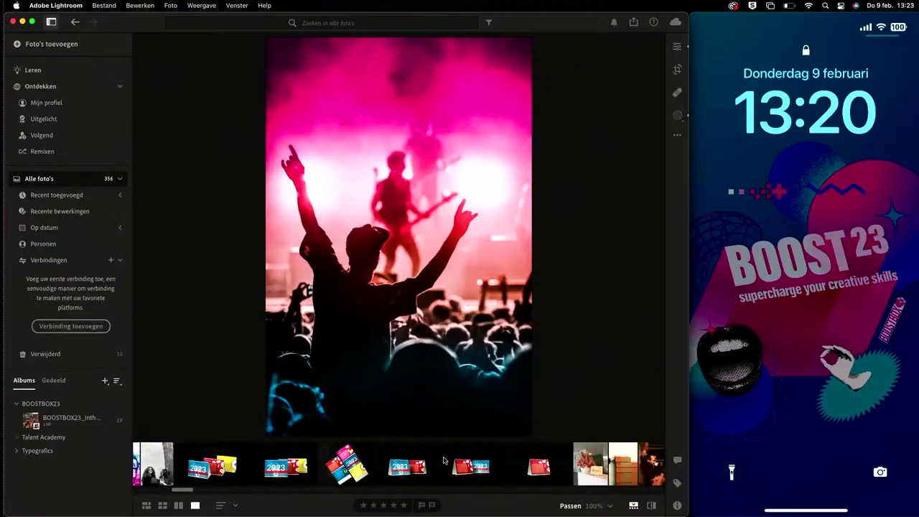
pyautogui.click(47, 415)
pyautogui.hscroll(3, 402, 472)
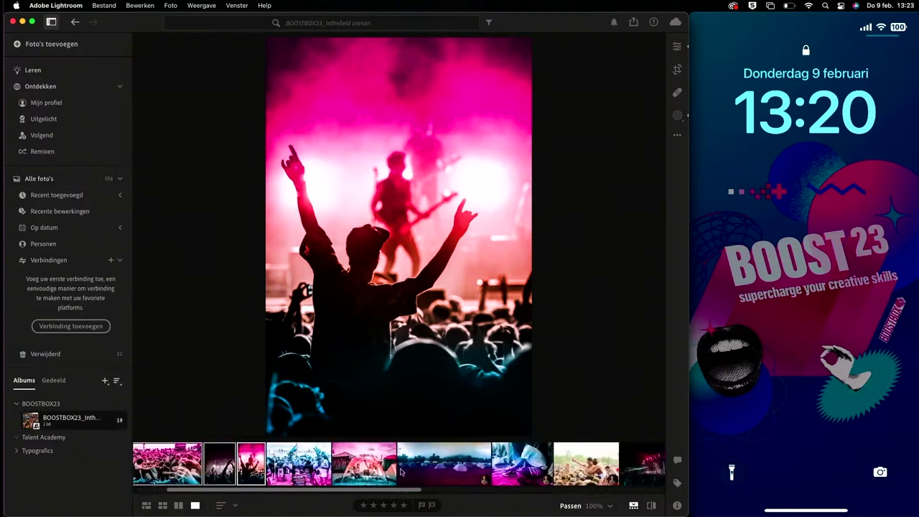
pyautogui.click(401, 471)
# Display the album photo of the festivalgoers leaning on the crowd barrier
pyautogui.hscroll(-3, 402, 471)
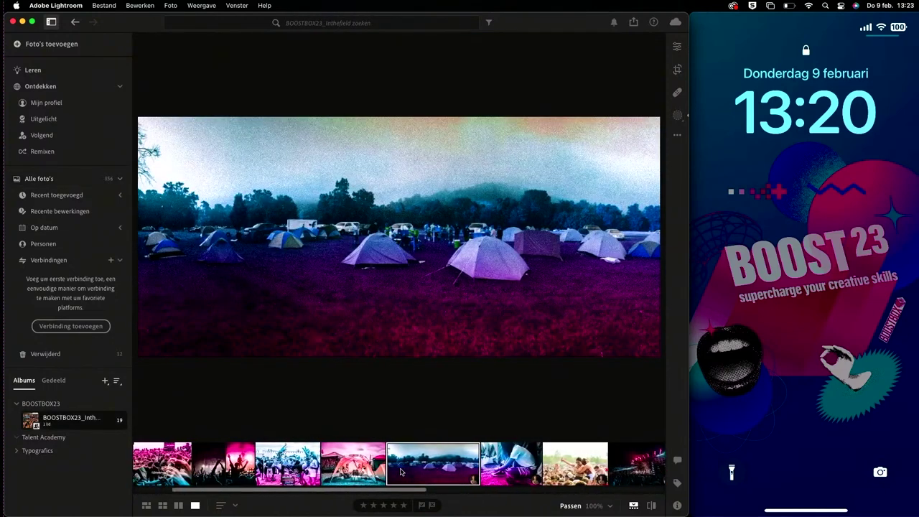
pyautogui.click(177, 464)
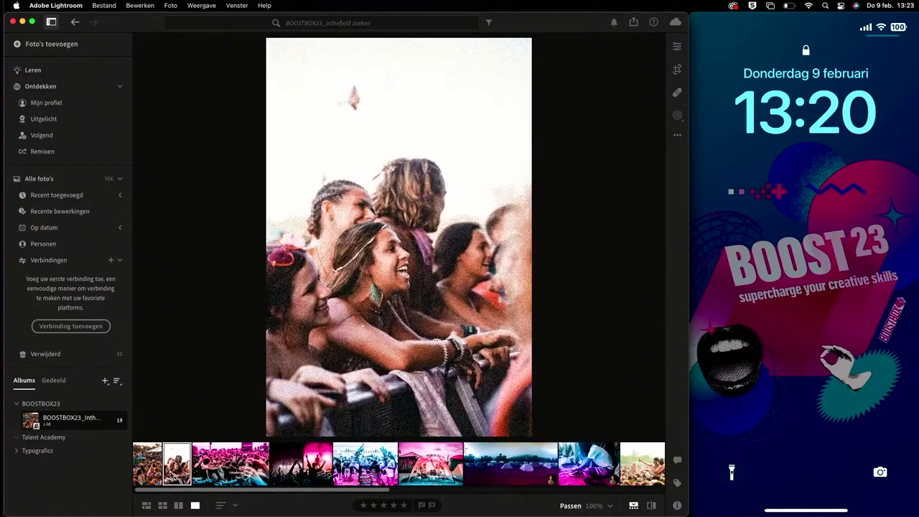
pyautogui.hscroll(2, 399, 464)
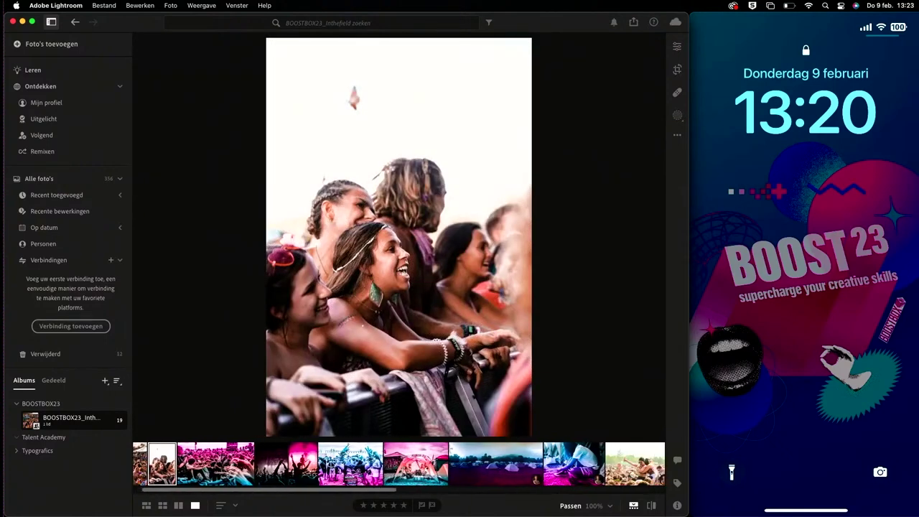
pyautogui.hscroll(-2, 399, 464)
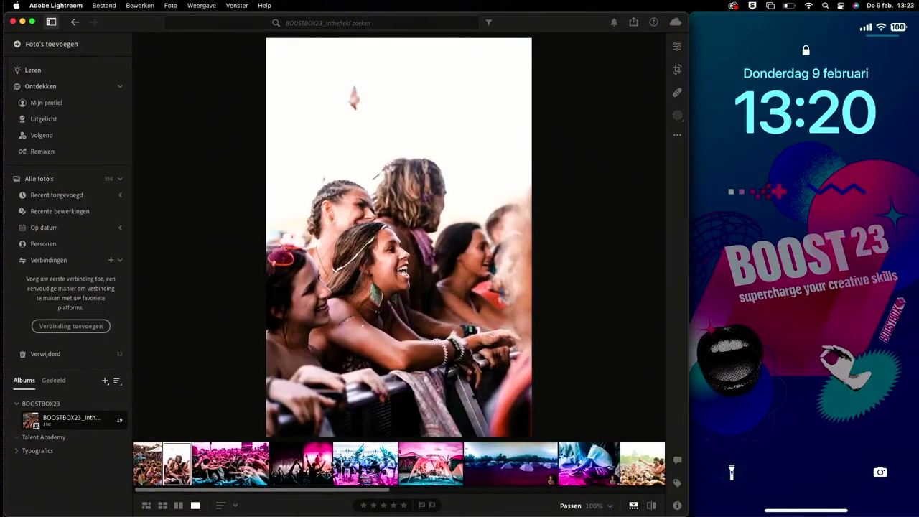
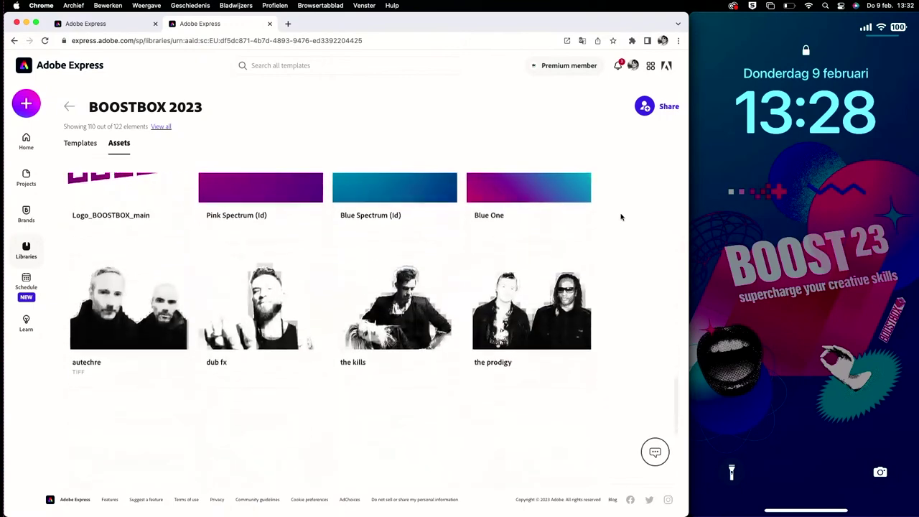
# Look through the artist images in the BOOSTBOX 2023 library and the project types available for creation, including Web page
pyautogui.scroll(-5, 621, 217)
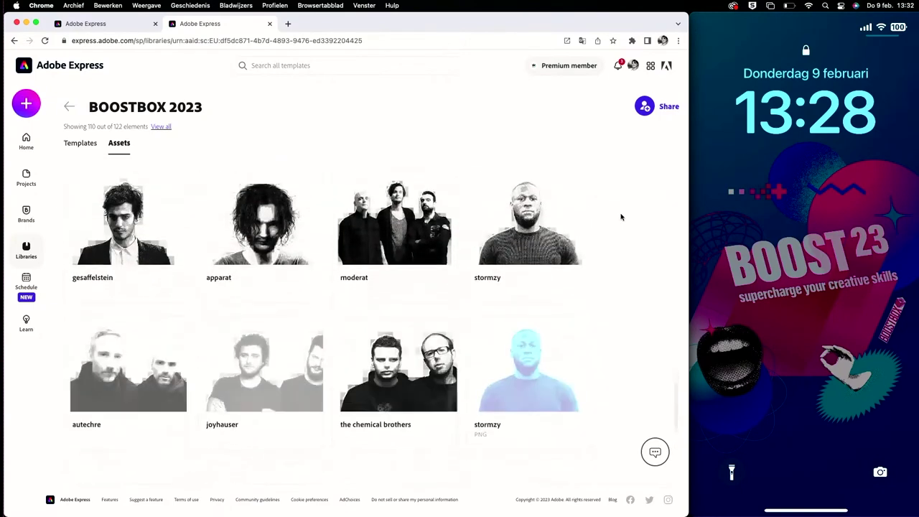
pyautogui.scroll(-5, 621, 217)
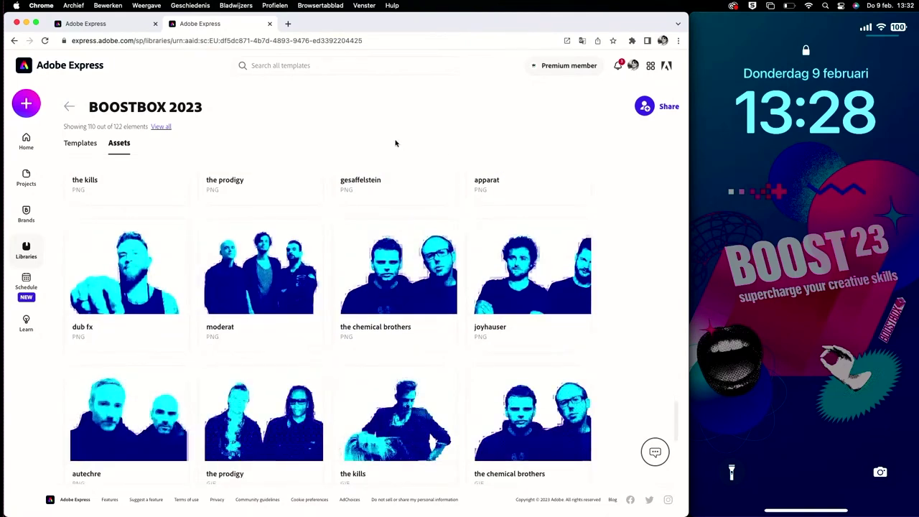
pyautogui.click(26, 102)
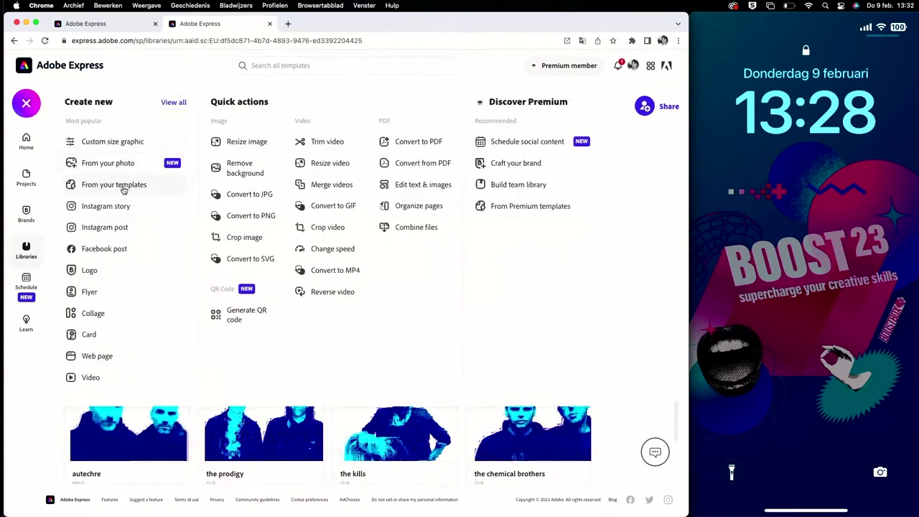
pyautogui.click(108, 357)
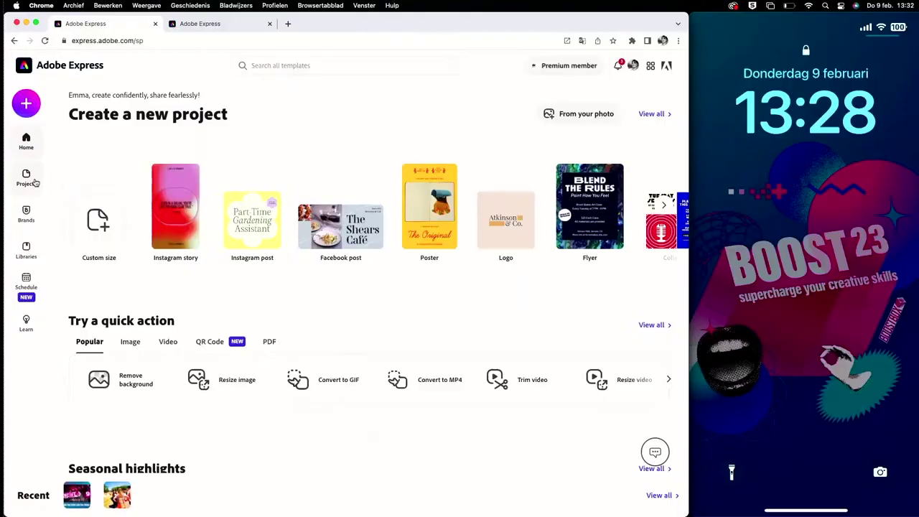
# Open the crew onboarding guide web page from the projects and examine its sections from the title photo to Camping
pyautogui.click(33, 183)
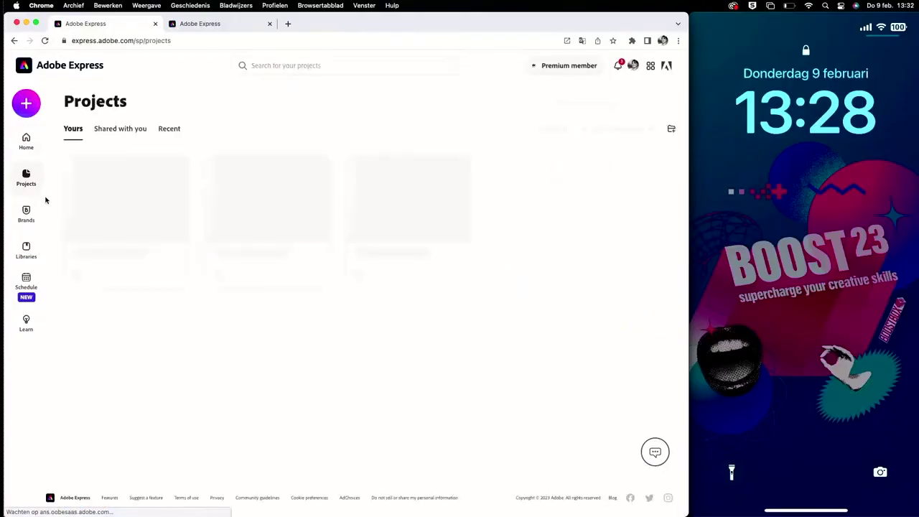
pyautogui.click(270, 213)
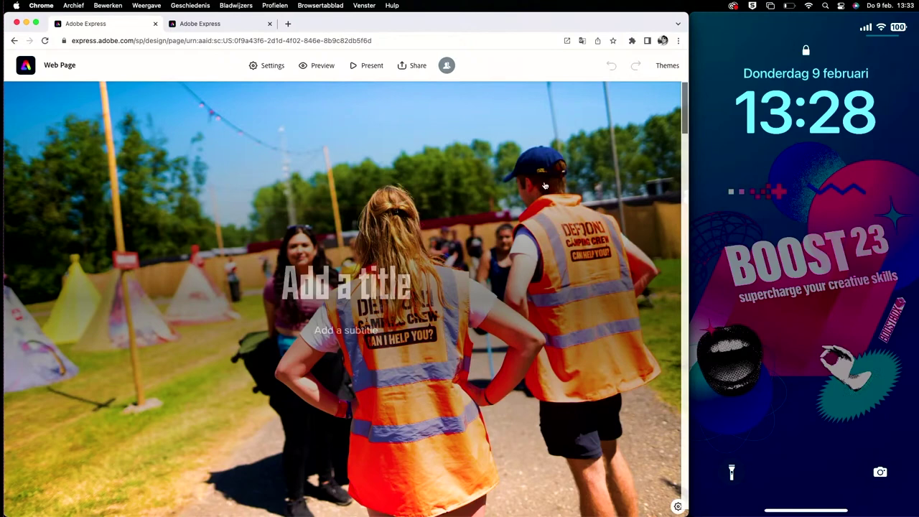
pyautogui.scroll(-10, 545, 186)
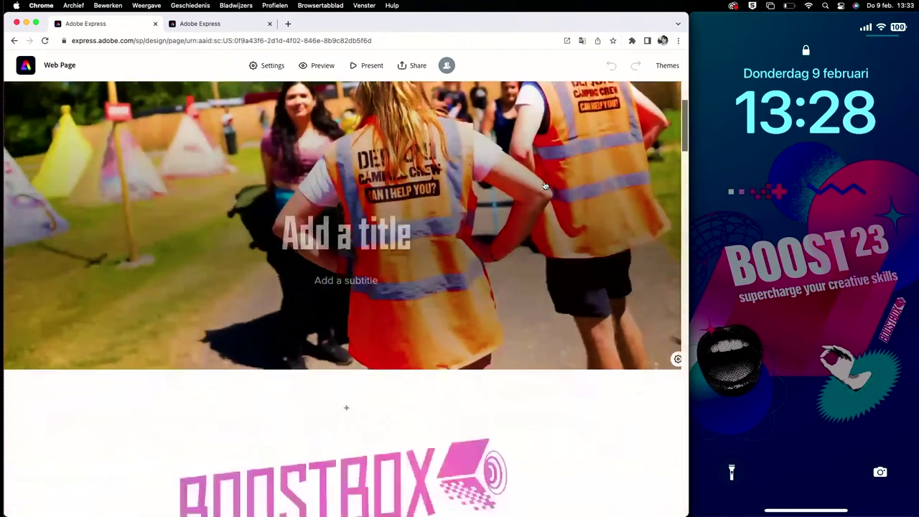
pyautogui.scroll(-5, 545, 186)
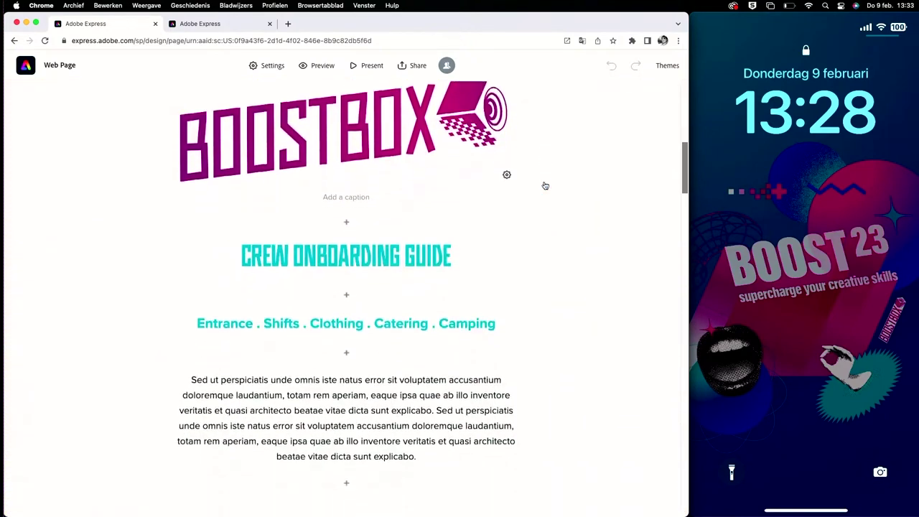
pyautogui.scroll(-5, 545, 186)
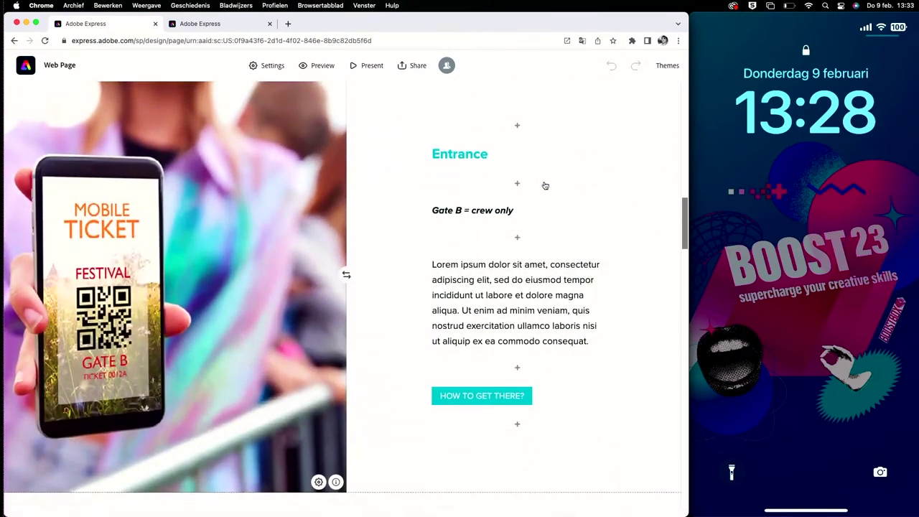
pyautogui.scroll(-3, 545, 186)
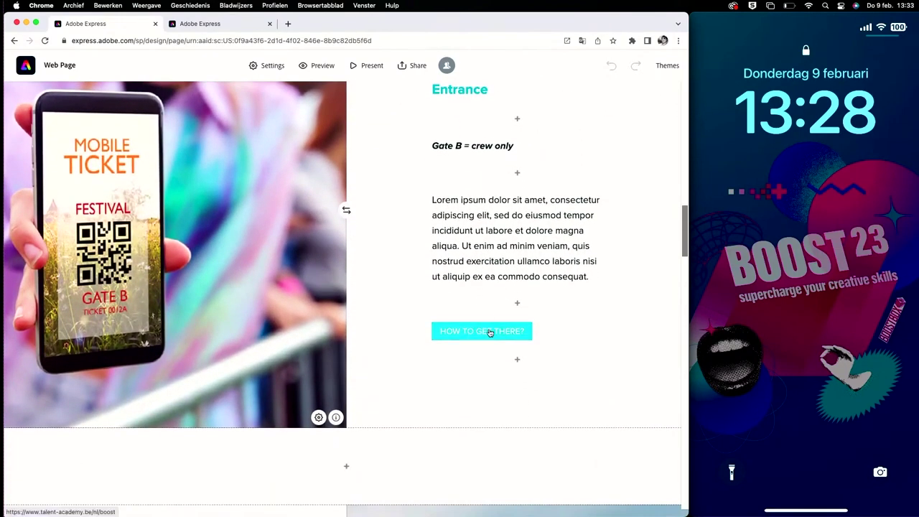
pyautogui.scroll(-10, 625, 359)
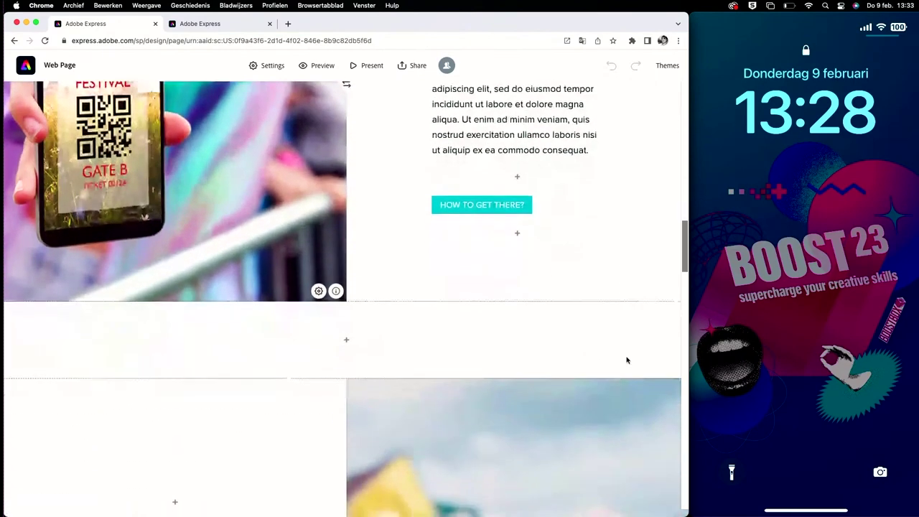
pyautogui.scroll(-6, 627, 360)
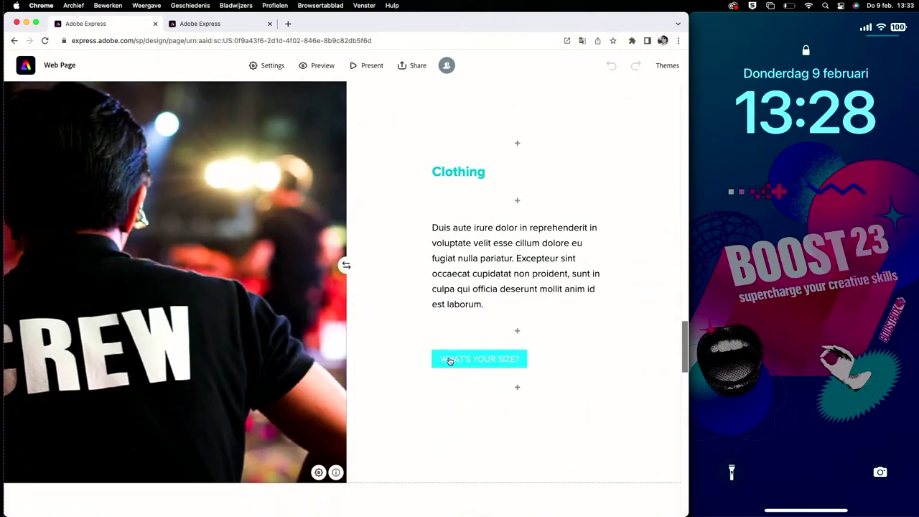
pyautogui.scroll(-17, 605, 338)
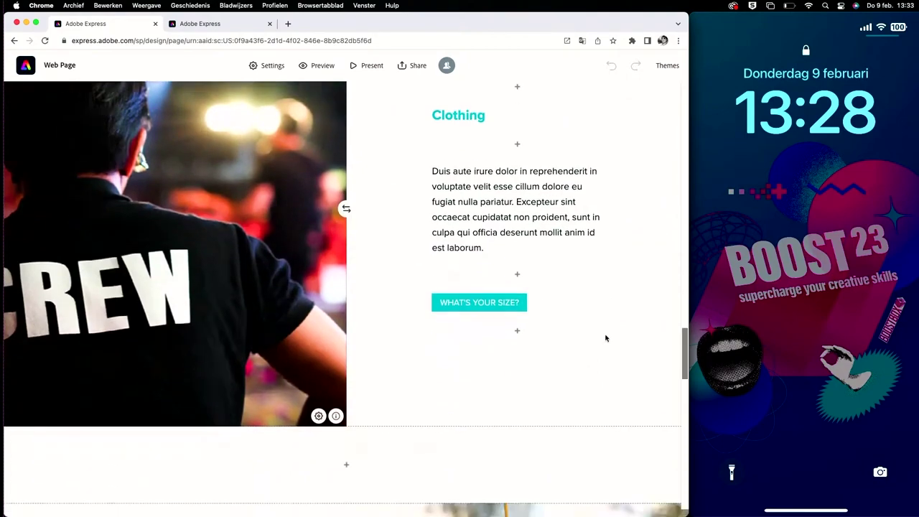
pyautogui.scroll(-4, 605, 338)
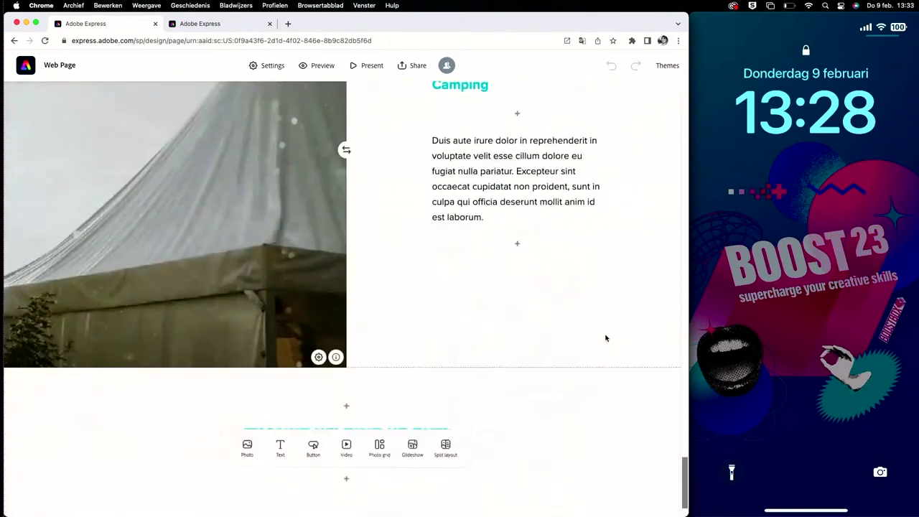
pyautogui.scroll(20, 606, 338)
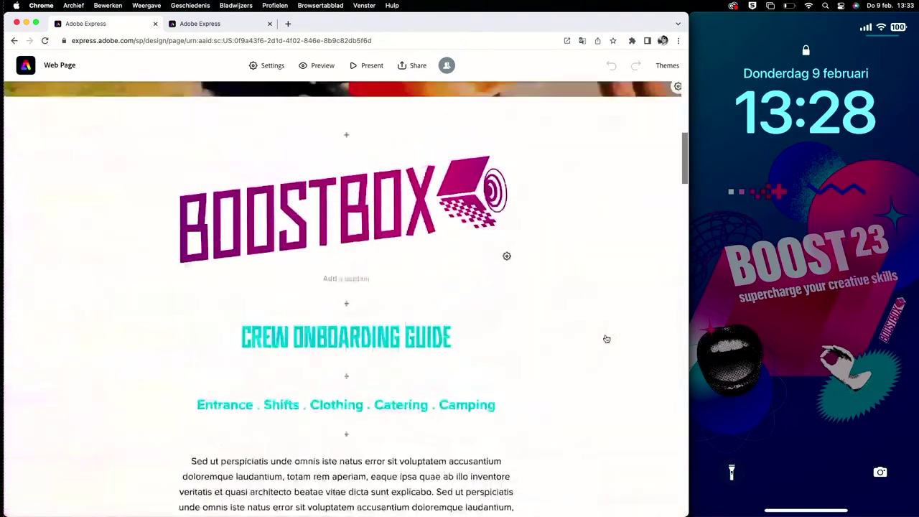
pyautogui.scroll(4, 605, 338)
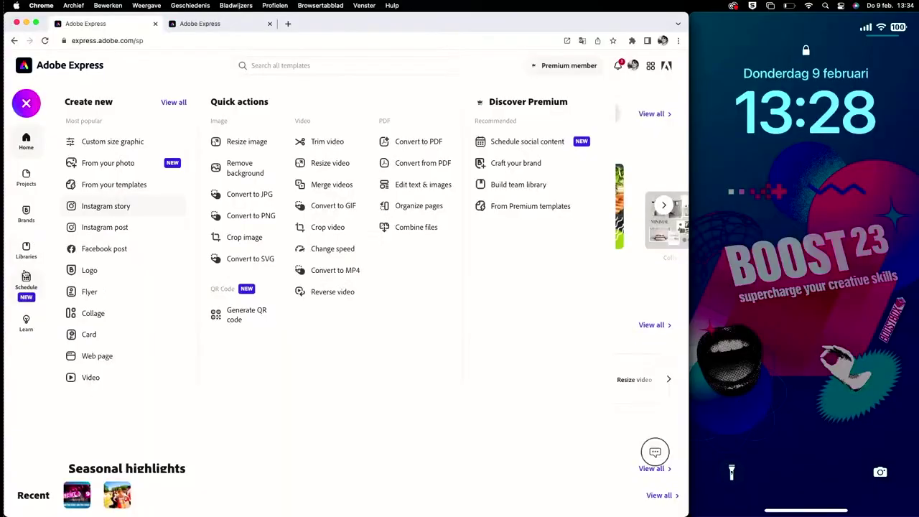
# Create a new design from the BBOX_001 template in the shared BOOSTBOX 2023 library
pyautogui.click(27, 248)
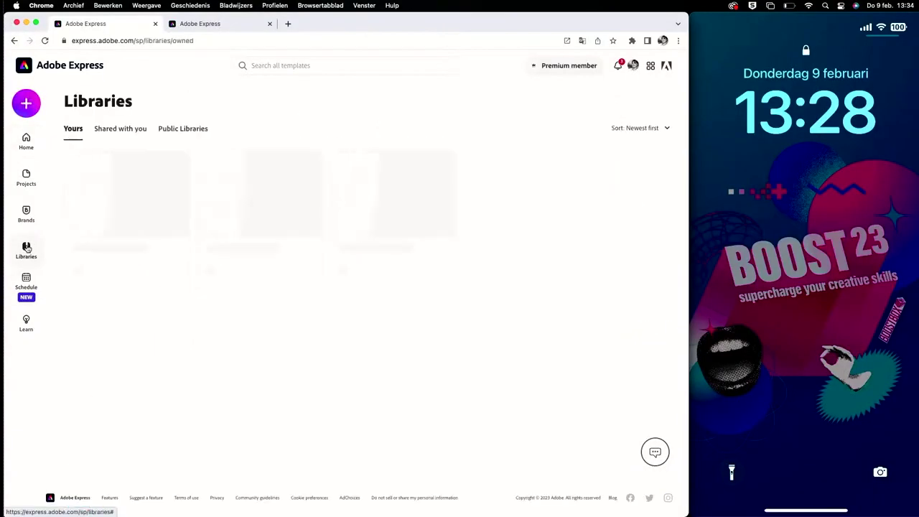
pyautogui.click(134, 132)
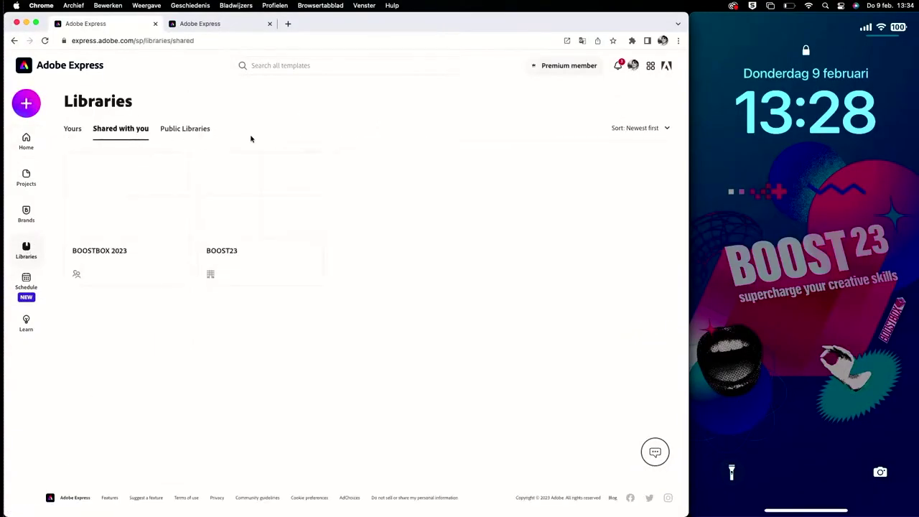
pyautogui.click(137, 200)
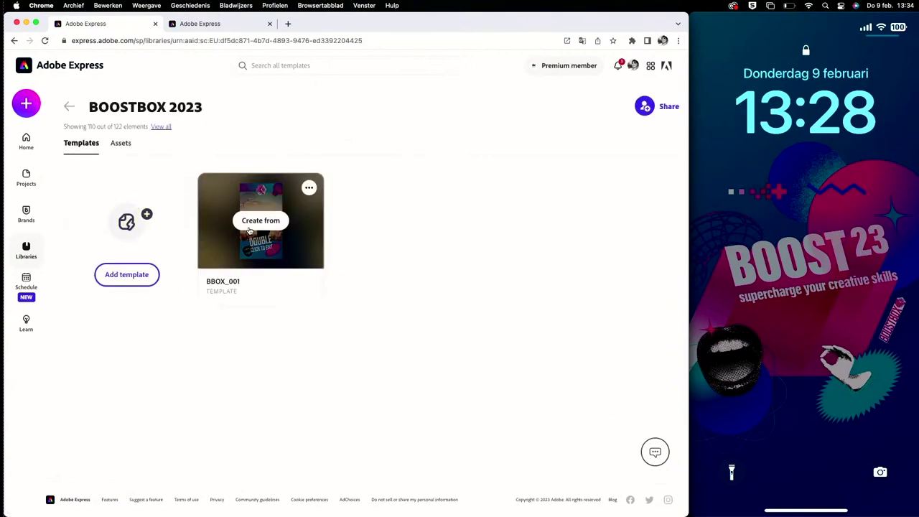
pyautogui.click(250, 229)
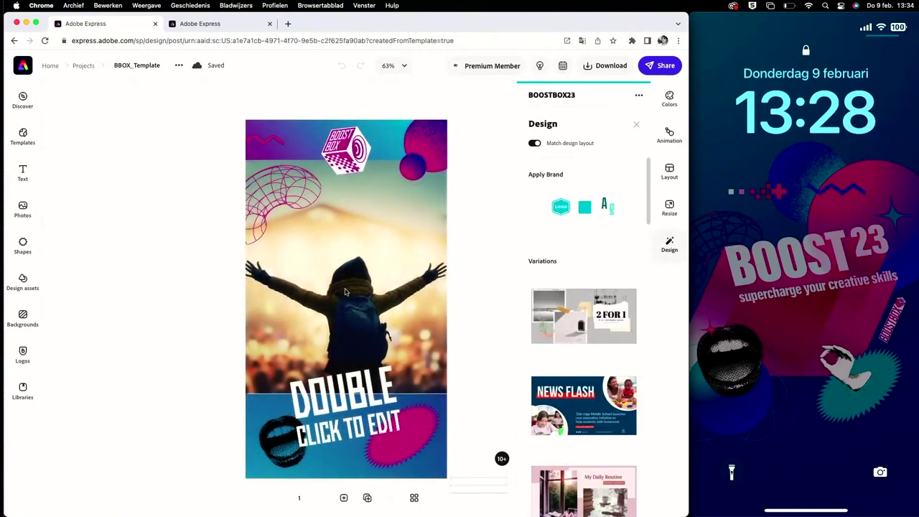
# Shrink the BOOSTBOX cube logo and move it from the header to just above the right end of the headline text
pyautogui.click(350, 147)
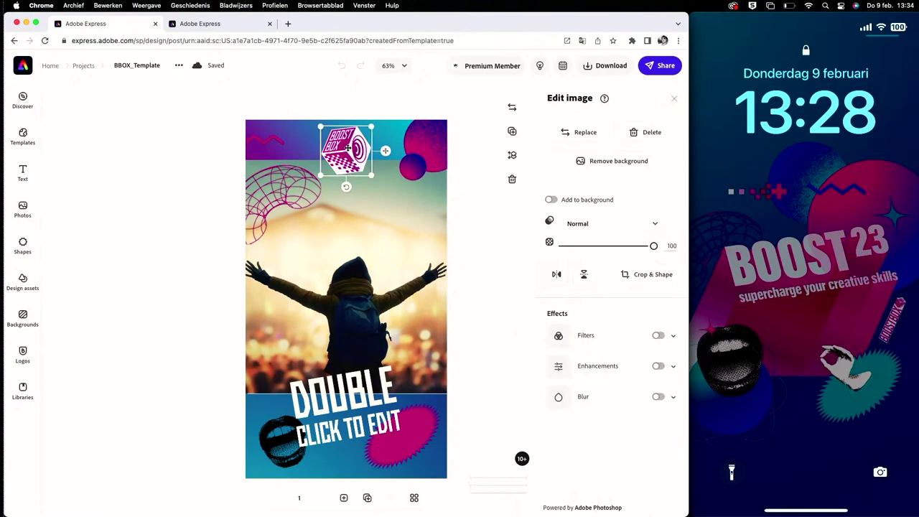
pyautogui.moveTo(347, 147); pyautogui.dragTo(347, 163)
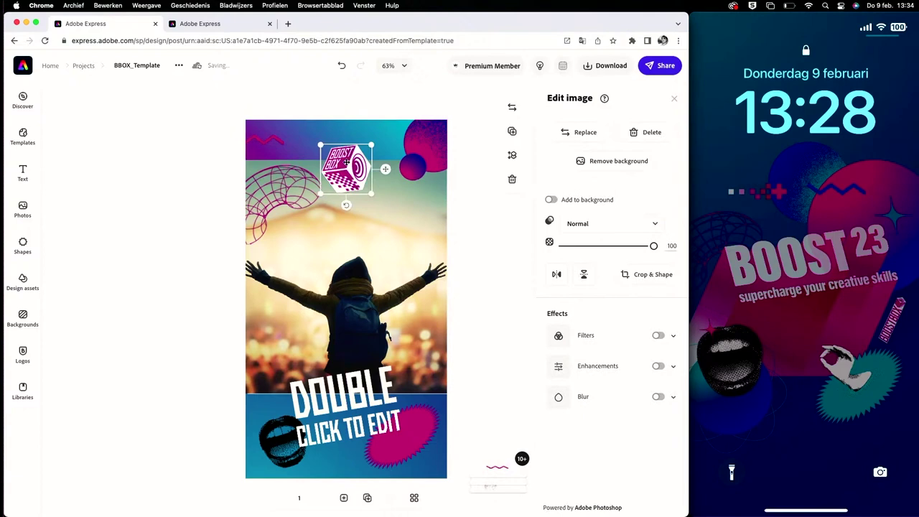
pyautogui.moveTo(321, 145); pyautogui.dragTo(411, 359)
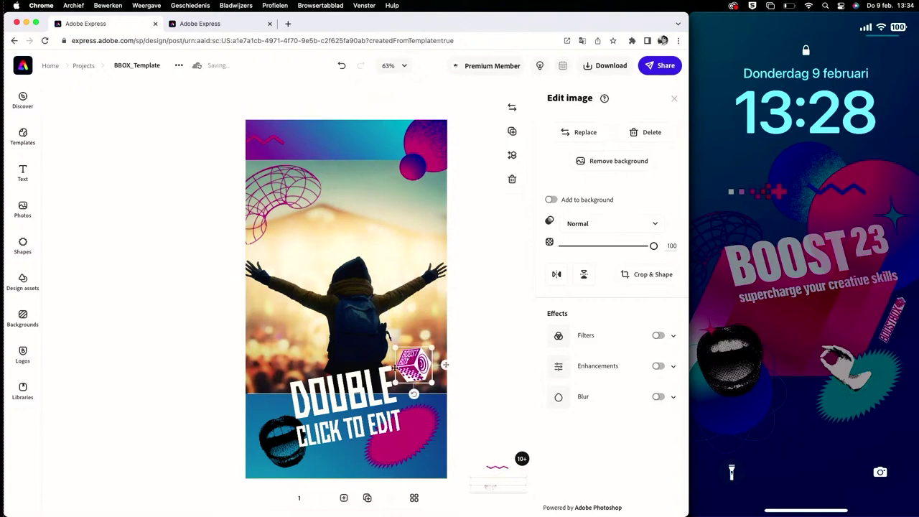
# Replace the headline placeholder text with "day 1 recappp!"
pyautogui.click(372, 397)
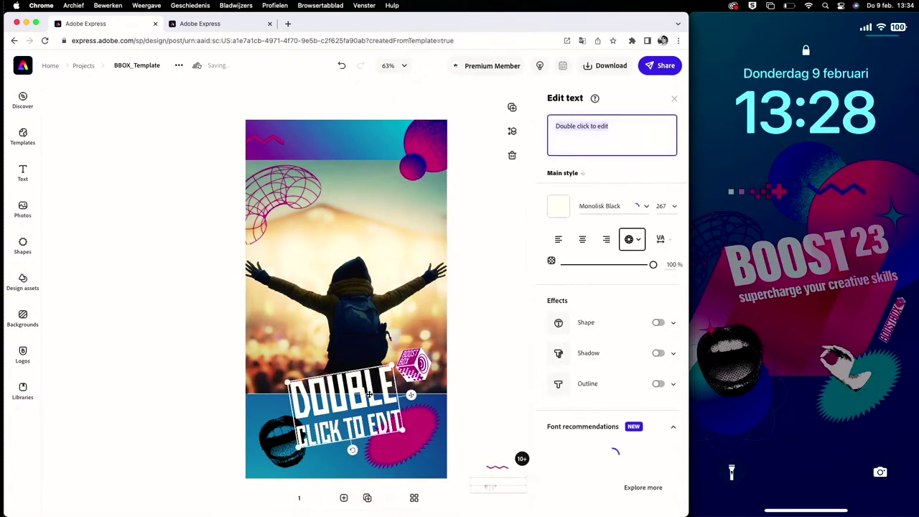
pyautogui.write('day 1')
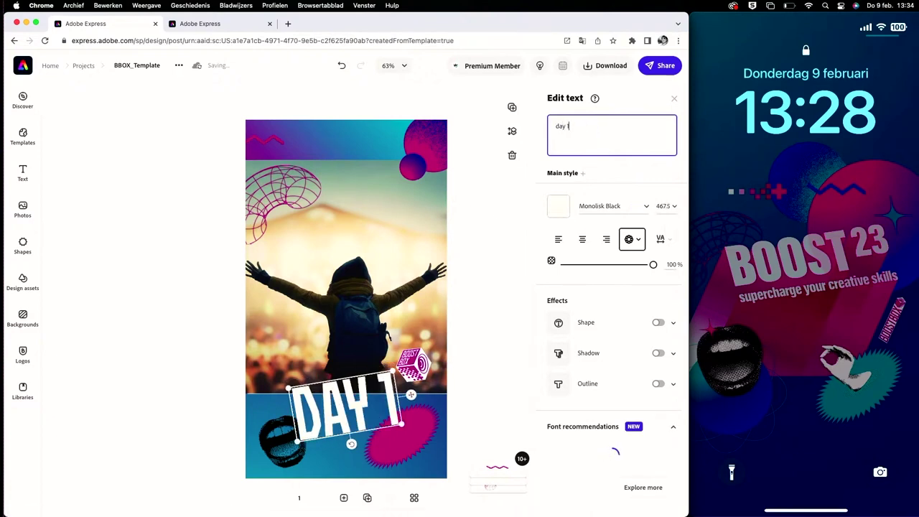
pyautogui.write(' recappp!')
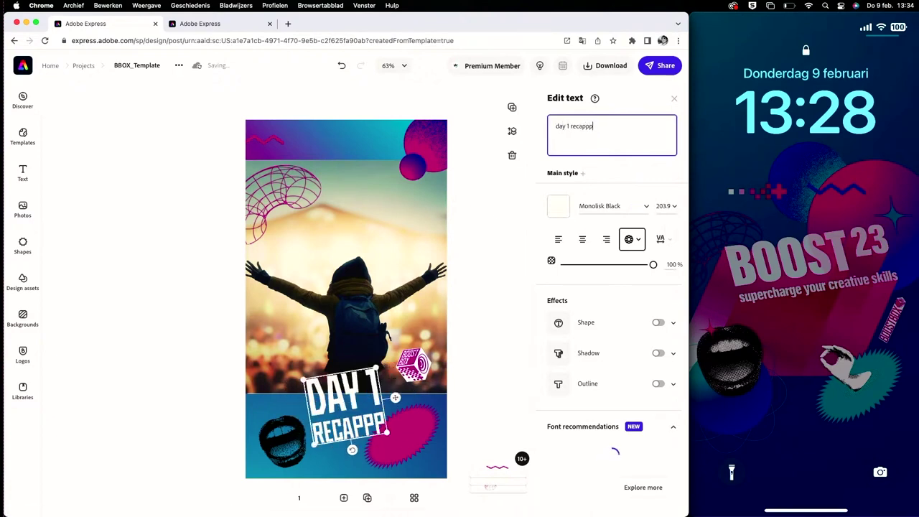
pyautogui.click(500, 240)
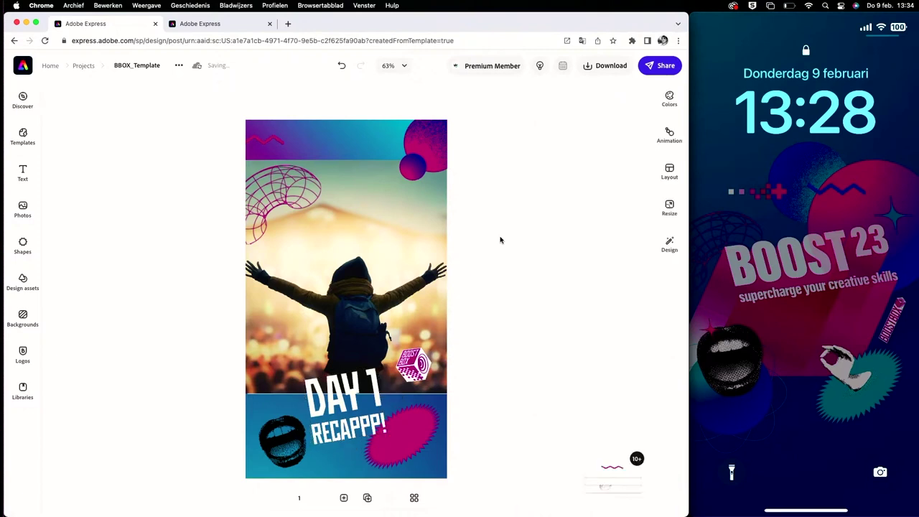
# Enlarge the magenta starburst and position it behind the headline text
pyautogui.click(415, 438)
pyautogui.moveTo(414, 438); pyautogui.dragTo(358, 418)
pyautogui.moveTo(385, 449); pyautogui.dragTo(422, 476)
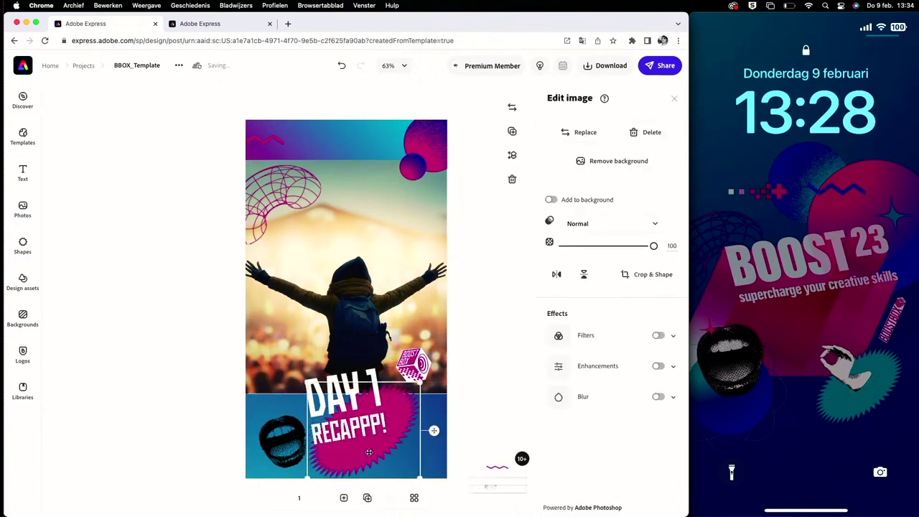
pyautogui.moveTo(369, 452); pyautogui.dragTo(333, 440)
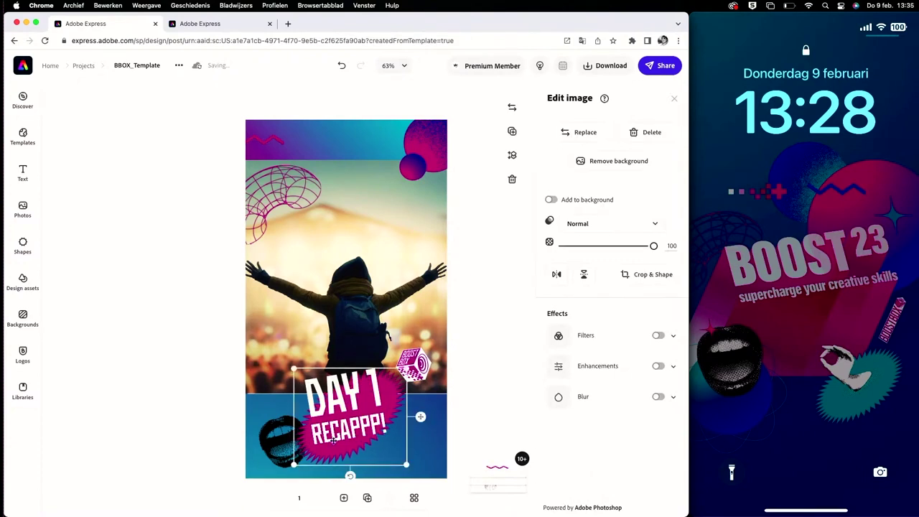
# Replace the dark mouth beside the headline with the black-and-white open mouth from the BOOSTBOX 2023 library assets, leaving no extra copy on the photo
pyautogui.click(285, 435)
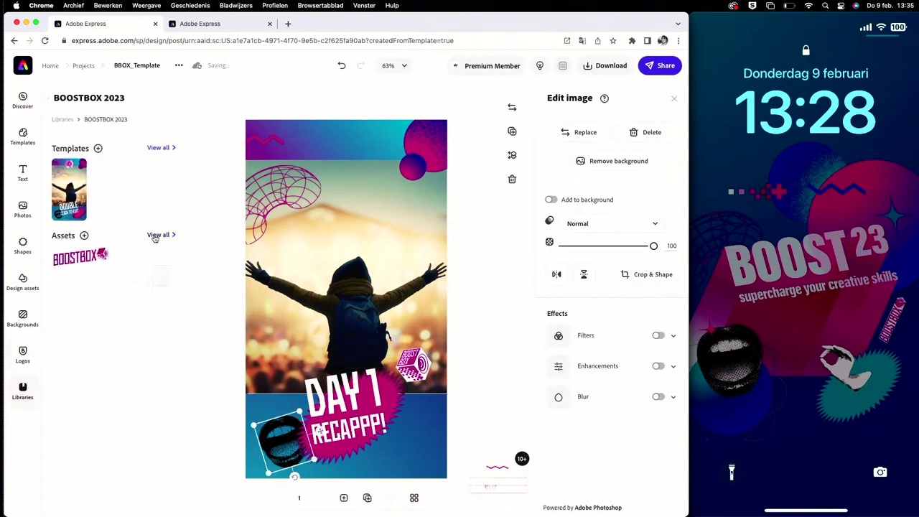
pyautogui.click(157, 235)
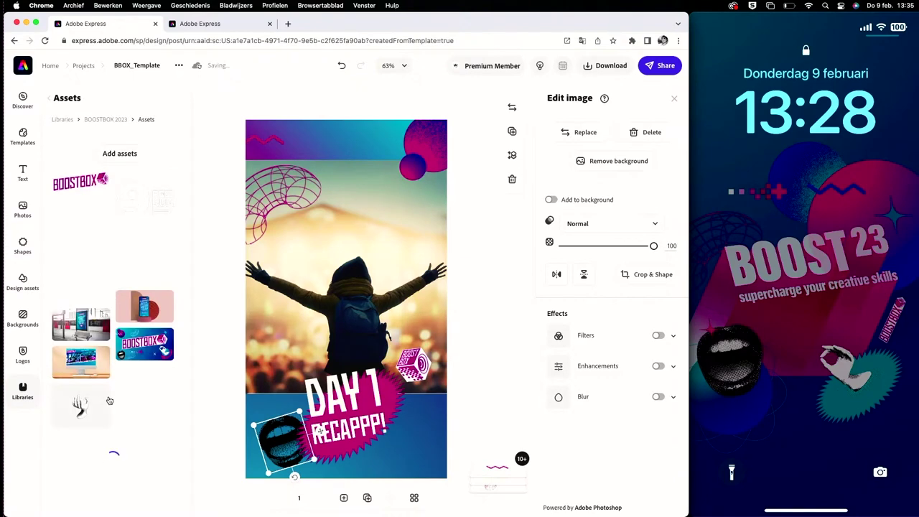
pyautogui.scroll(-2, 137, 363)
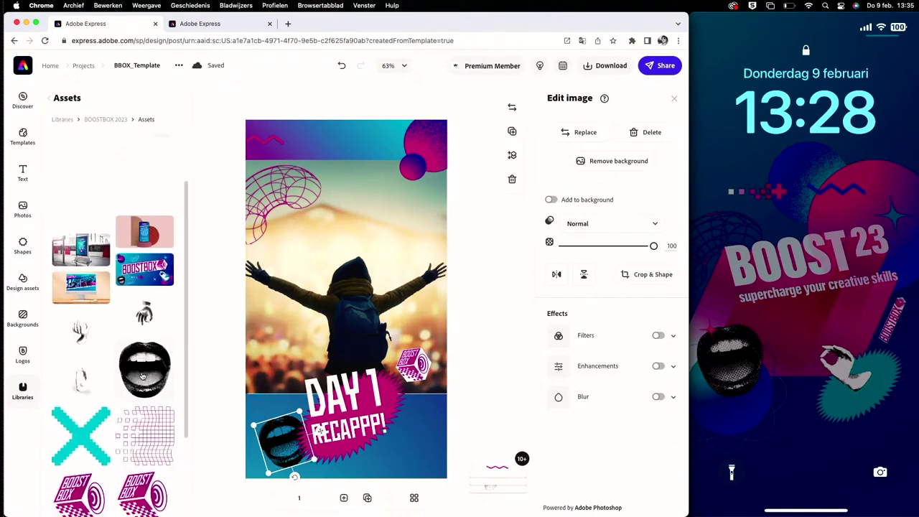
pyautogui.click(142, 375)
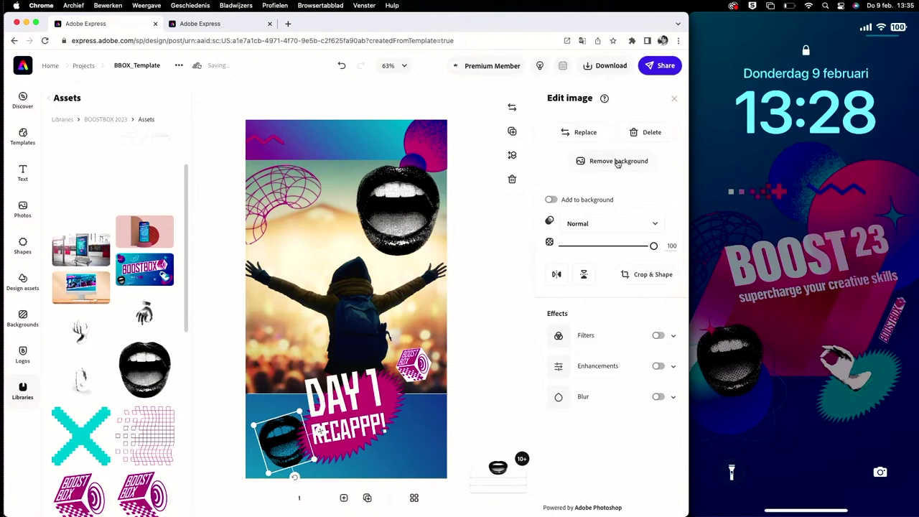
pyautogui.click(582, 132)
pyautogui.scroll(2, 123, 388)
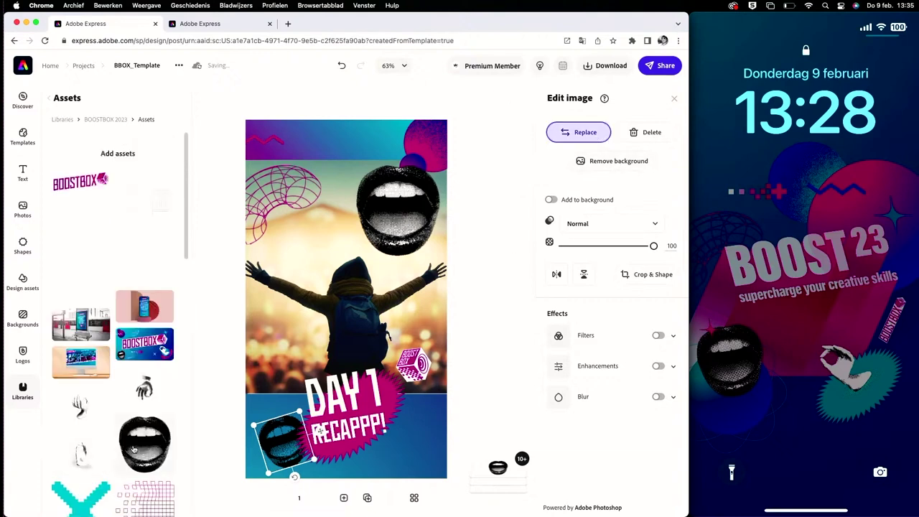
pyautogui.click(397, 228)
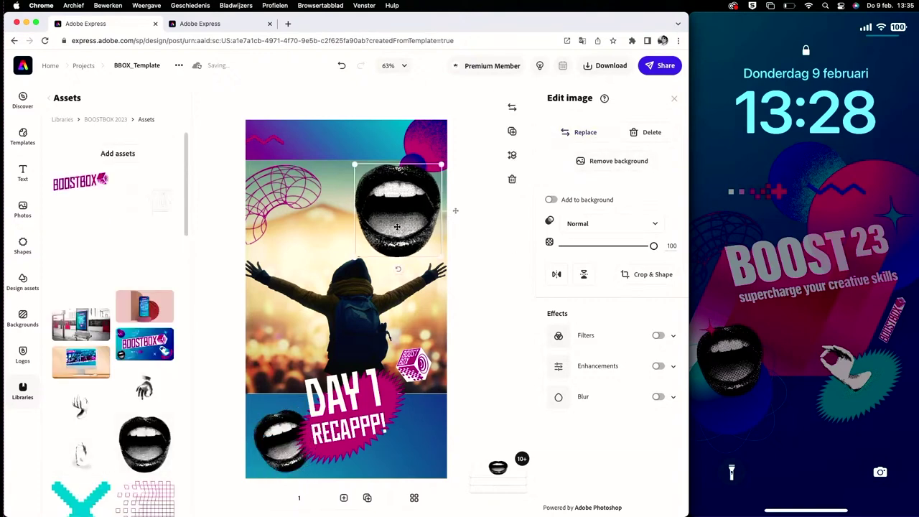
pyautogui.press('Delete')
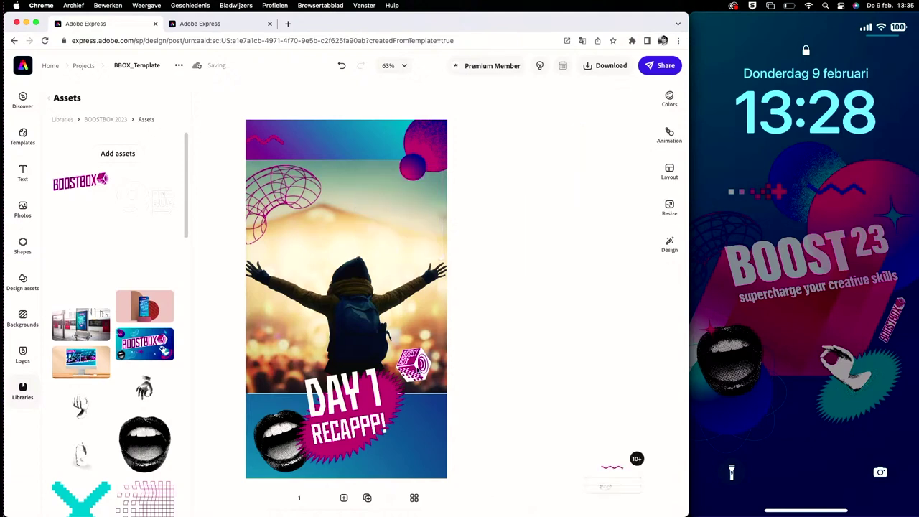
# Move the cube logo down beside the headline's right edge, and enlarge the headline text and the starburst behind it
pyautogui.click(419, 368)
pyautogui.moveTo(417, 384); pyautogui.dragTo(401, 441)
pyautogui.click(364, 414)
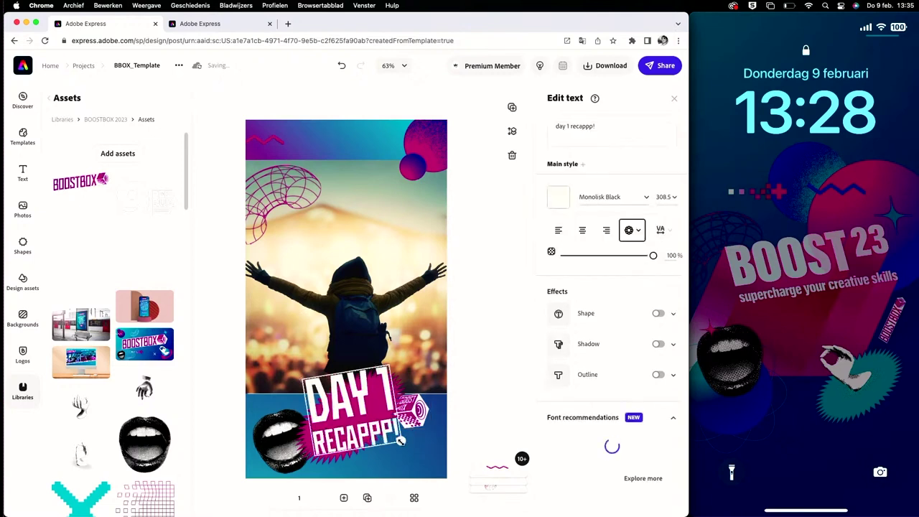
pyautogui.click(304, 432)
pyautogui.moveTo(406, 464); pyautogui.dragTo(422, 474)
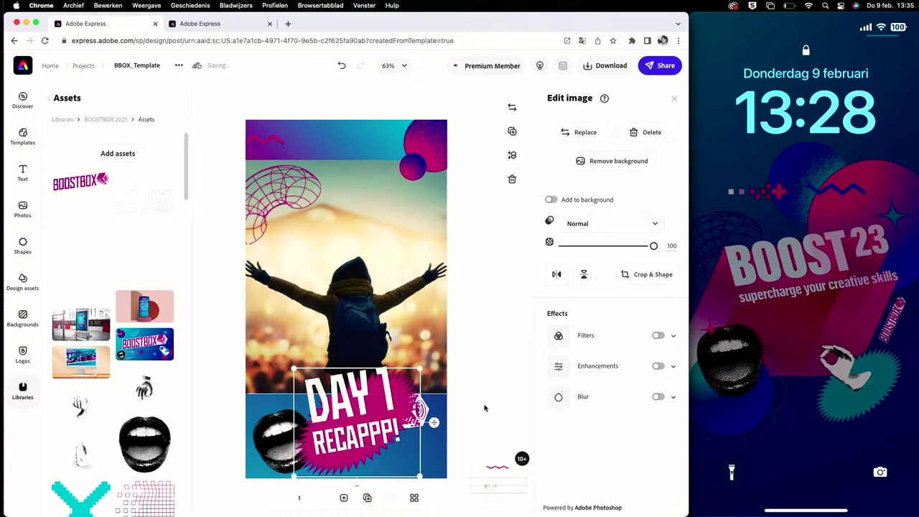
# Bring the mouth and the BOOSTBOX cube logo to the top of the layer stack, with the logo uppermost
pyautogui.moveTo(496, 465)
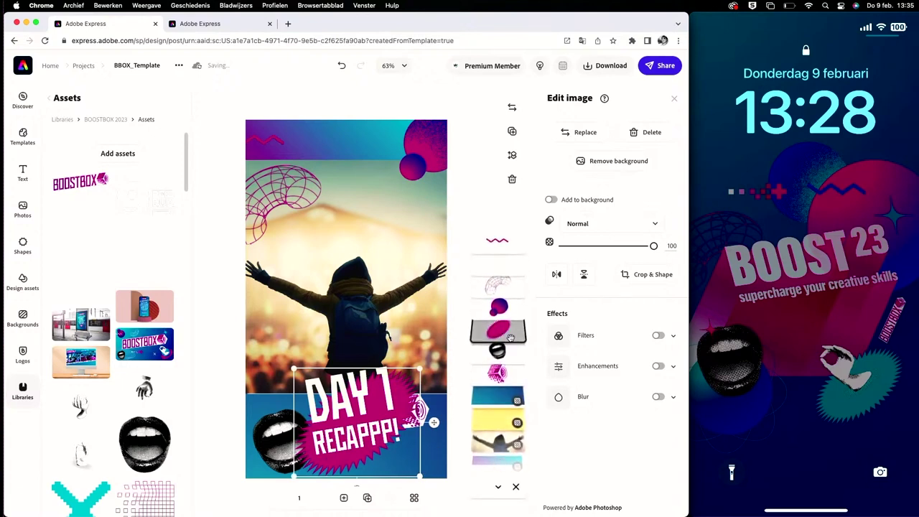
pyautogui.moveTo(503, 372); pyautogui.dragTo(508, 226)
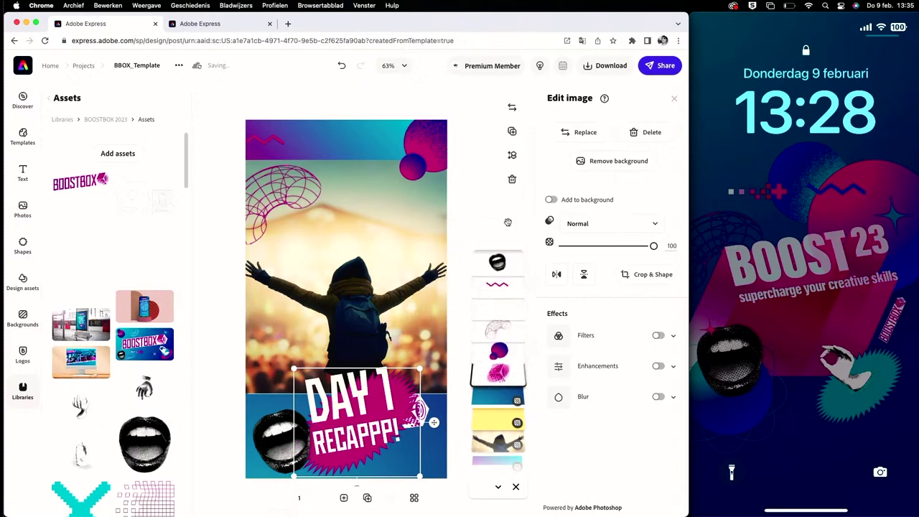
pyautogui.click(485, 192)
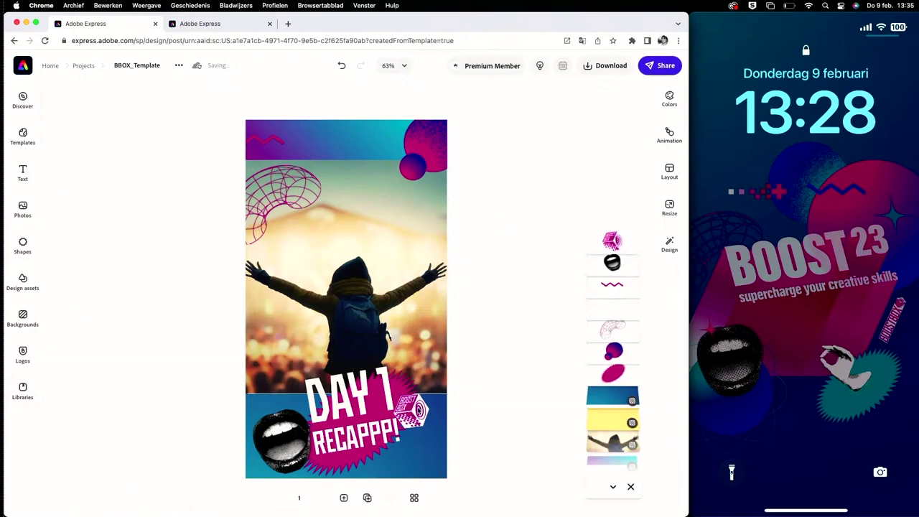
# Nudge the cube logo down and right to sit beside "RECAPPP!", and shift the mouth slightly away from the headline
pyautogui.moveTo(418, 406); pyautogui.dragTo(425, 420)
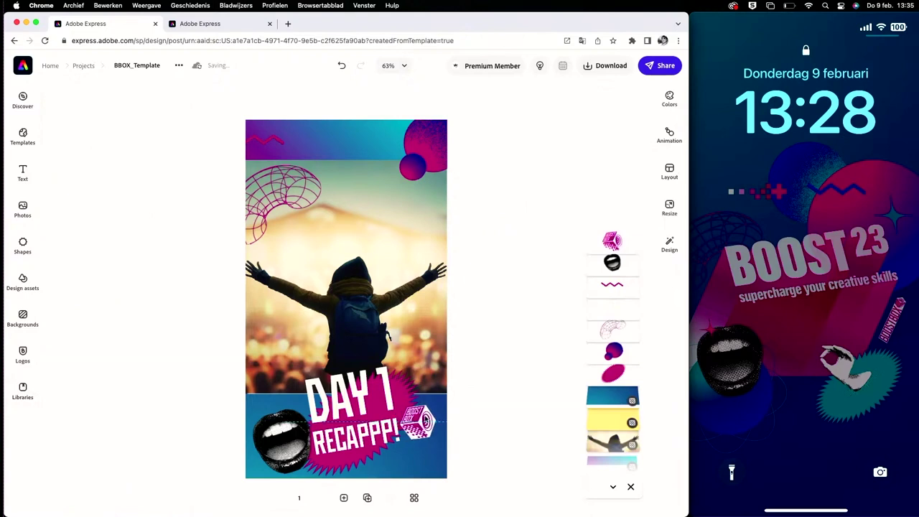
pyautogui.click(288, 429)
pyautogui.moveTo(314, 464); pyautogui.dragTo(314, 462)
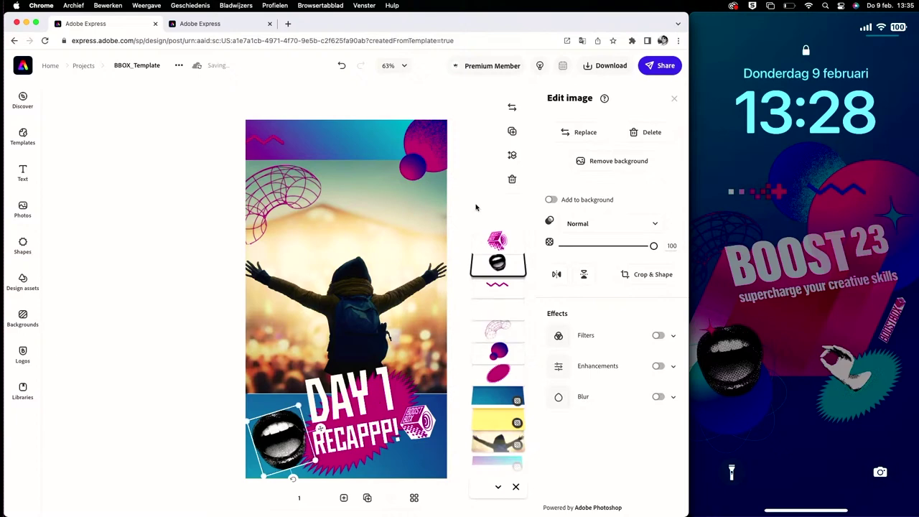
pyautogui.click(475, 208)
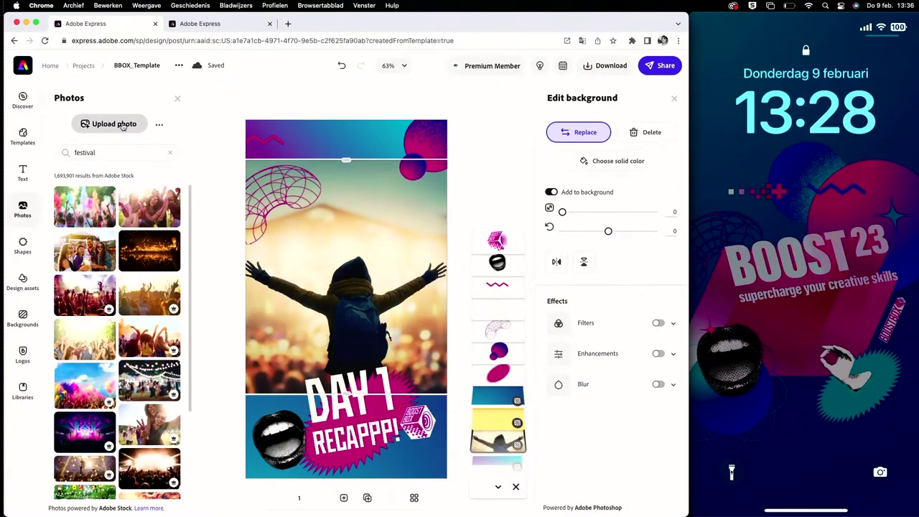
# Replace the background photo with the pink-lit concert photo from Lightroom and shift it slightly upward within its frame
pyautogui.click(163, 126)
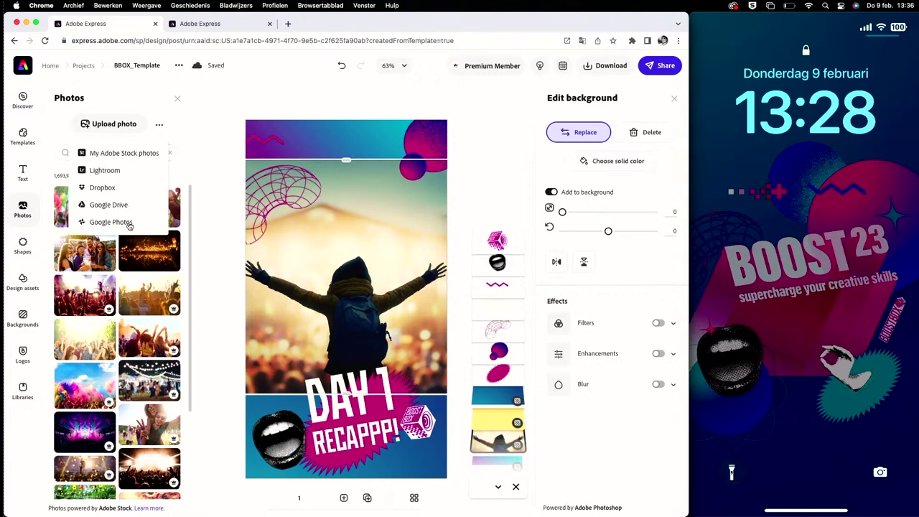
pyautogui.click(106, 170)
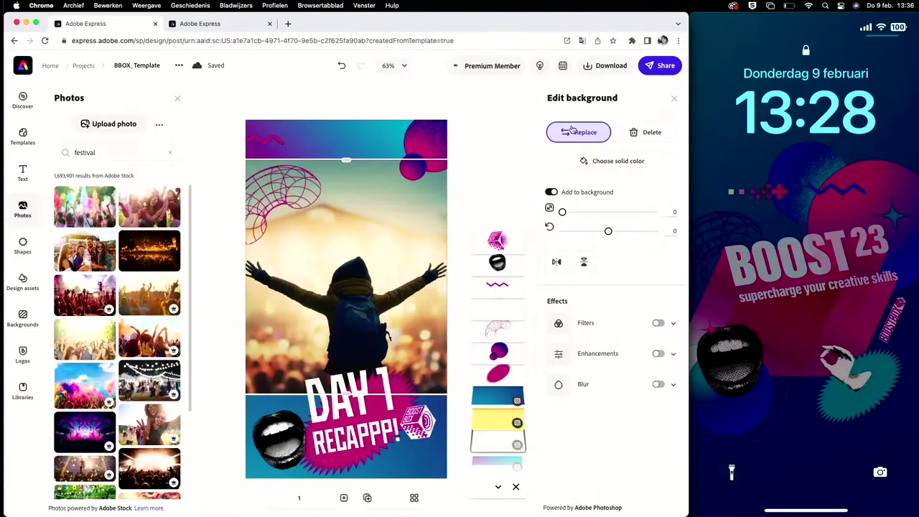
pyautogui.click(674, 99)
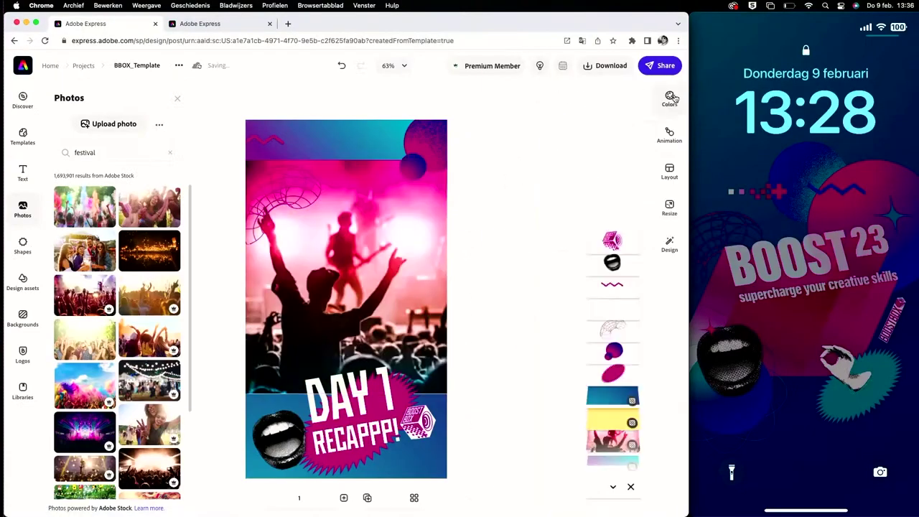
pyautogui.click(347, 244)
pyautogui.moveTo(347, 244); pyautogui.dragTo(348, 218)
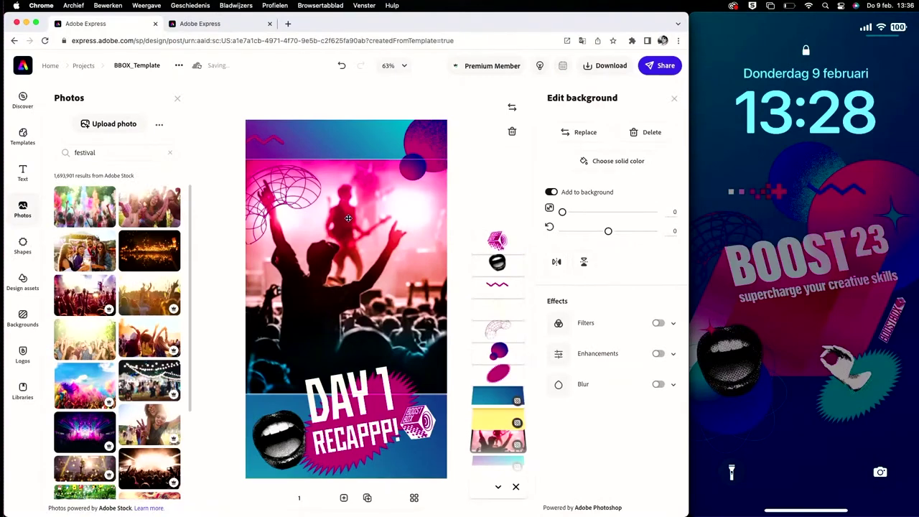
pyautogui.click(479, 120)
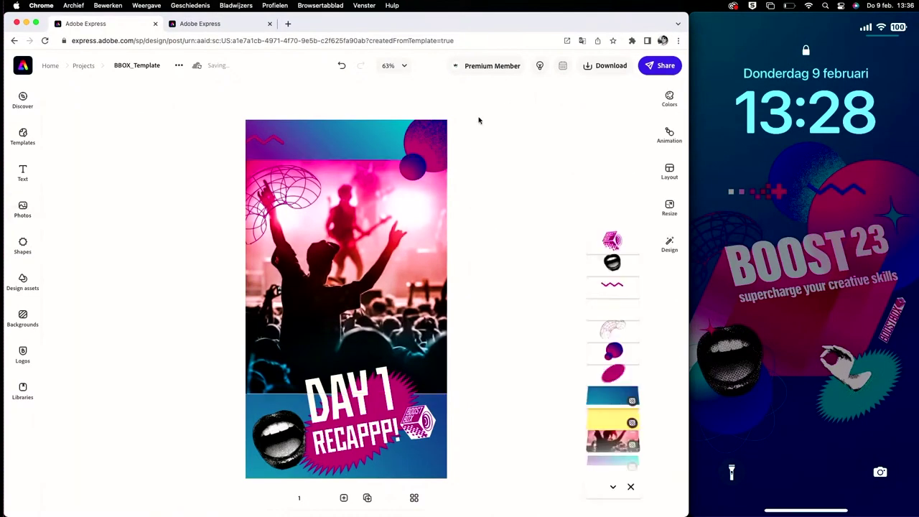
# Close the expanded layer stack and preview the Typewriter text animation on the "DAY 1 RECAPPP!" headline
pyautogui.click(613, 487)
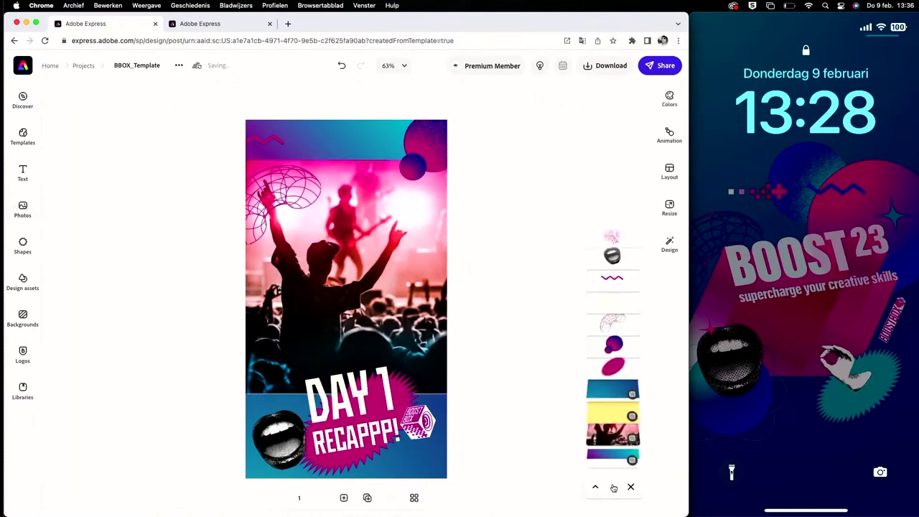
pyautogui.click(630, 487)
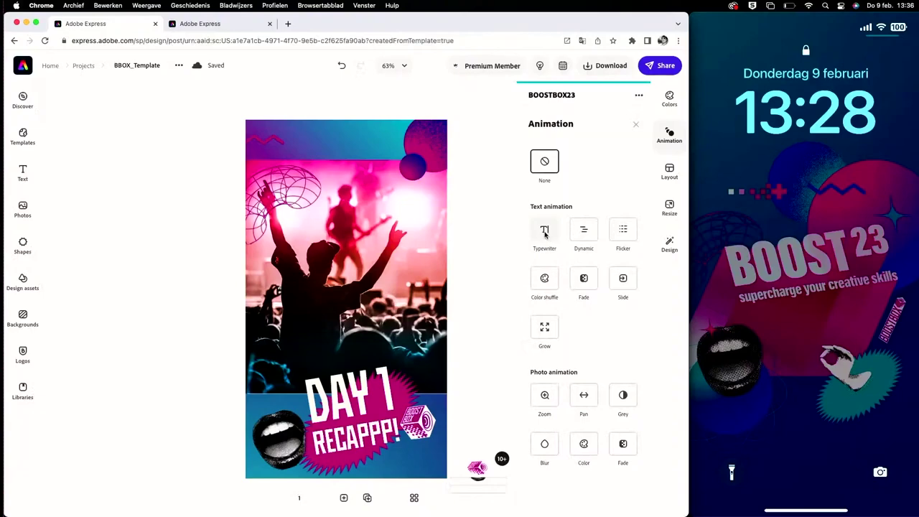
pyautogui.click(545, 232)
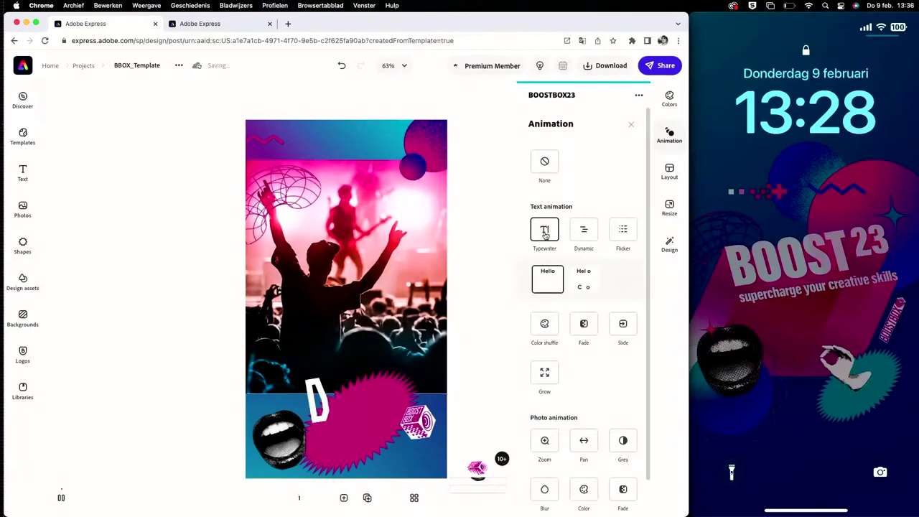
pyautogui.click(492, 267)
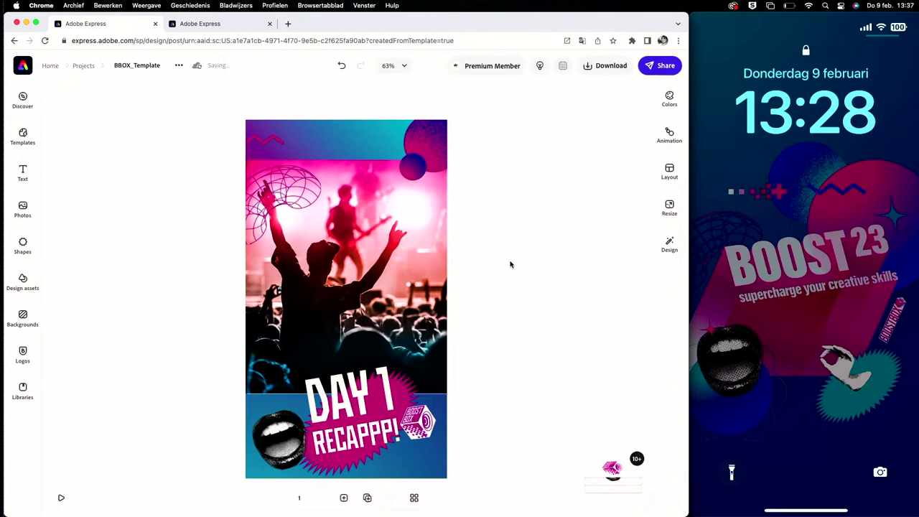
pyautogui.click(62, 497)
# Add a second page in Instagram story size and apply the grid layout with three equal horizontal rows
pyautogui.click(345, 499)
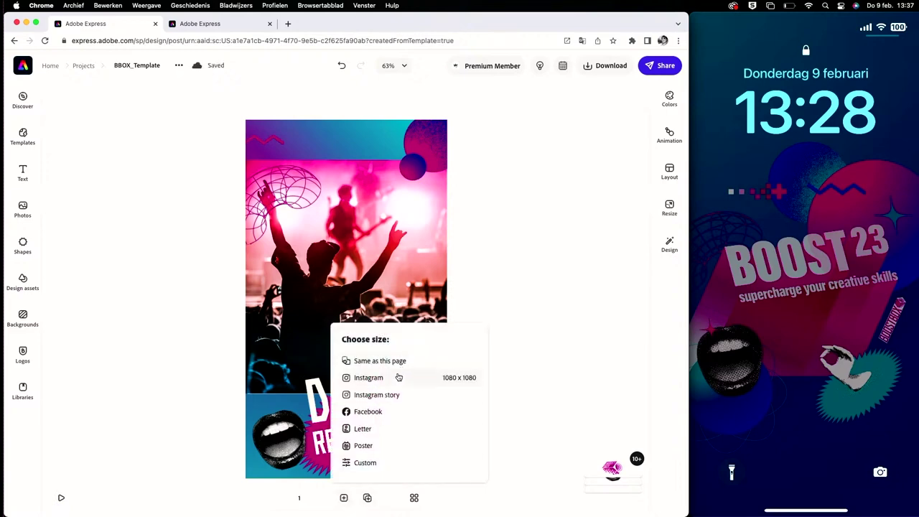
pyautogui.click(394, 395)
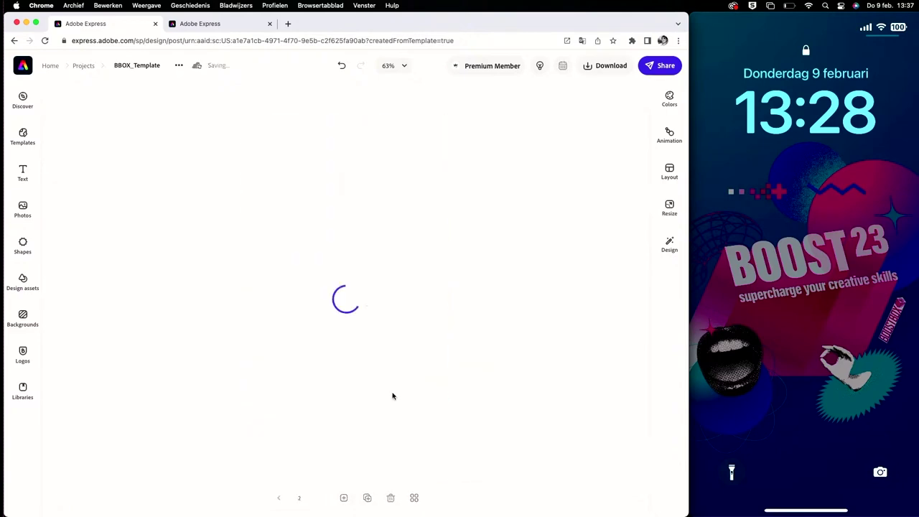
pyautogui.click(670, 181)
pyautogui.scroll(-10, 600, 297)
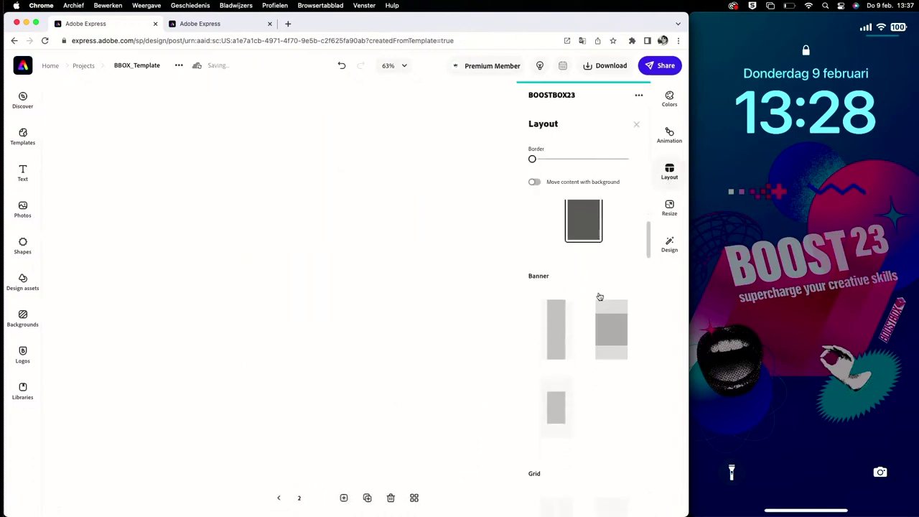
pyautogui.scroll(-8, 600, 296)
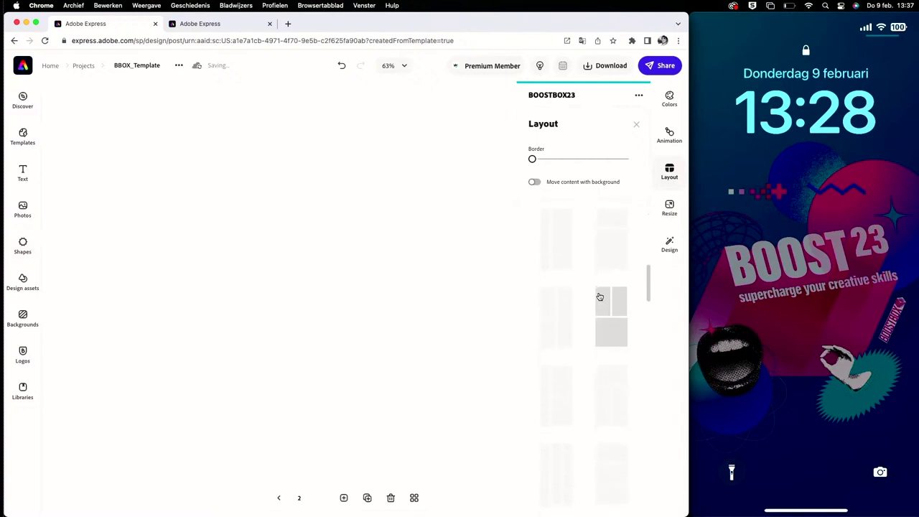
pyautogui.scroll(-2, 604, 299)
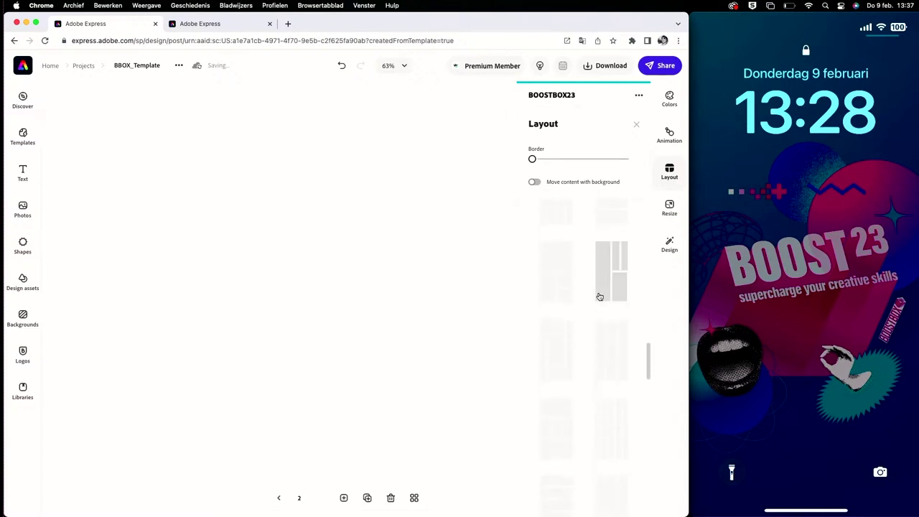
pyautogui.scroll(5, 600, 296)
pyautogui.scroll(3, 600, 297)
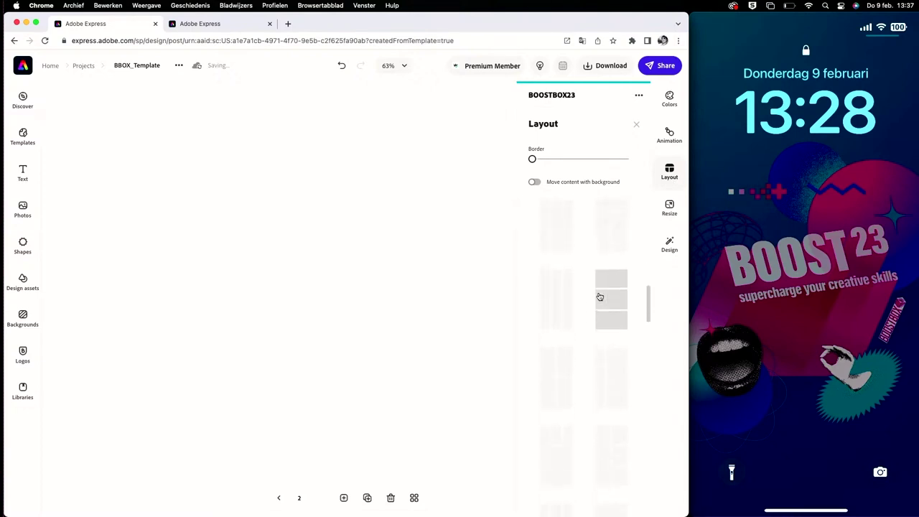
pyautogui.click(609, 320)
# Fill the top row of the second page with the blue-and-pink festival crowd photo from Lightroom
pyautogui.click(338, 226)
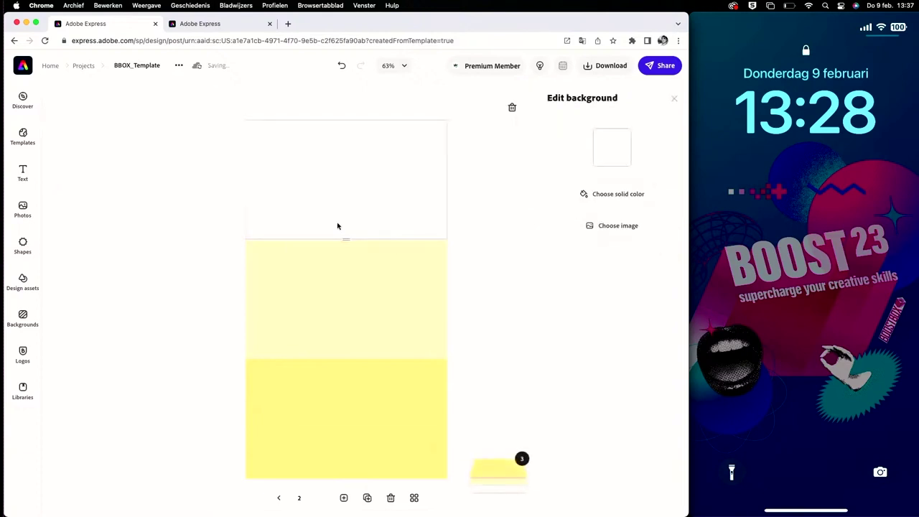
pyautogui.click(619, 232)
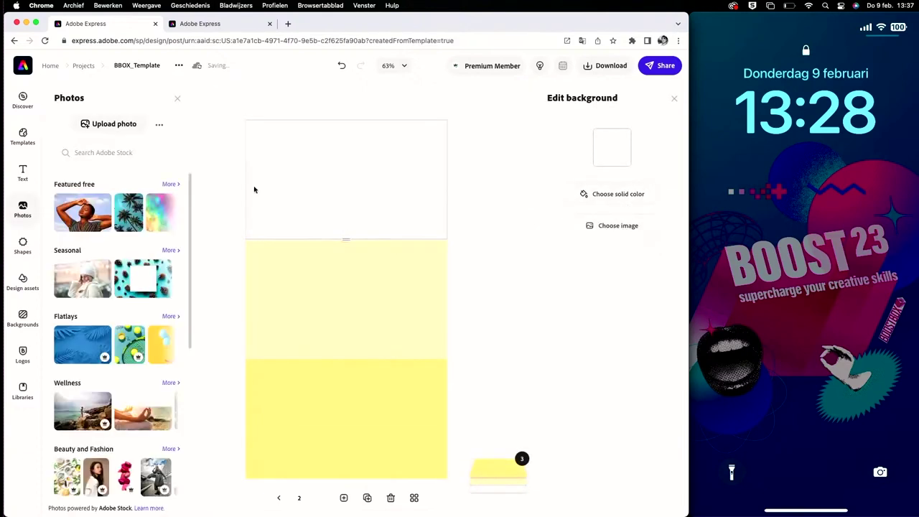
pyautogui.click(160, 126)
pyautogui.click(105, 171)
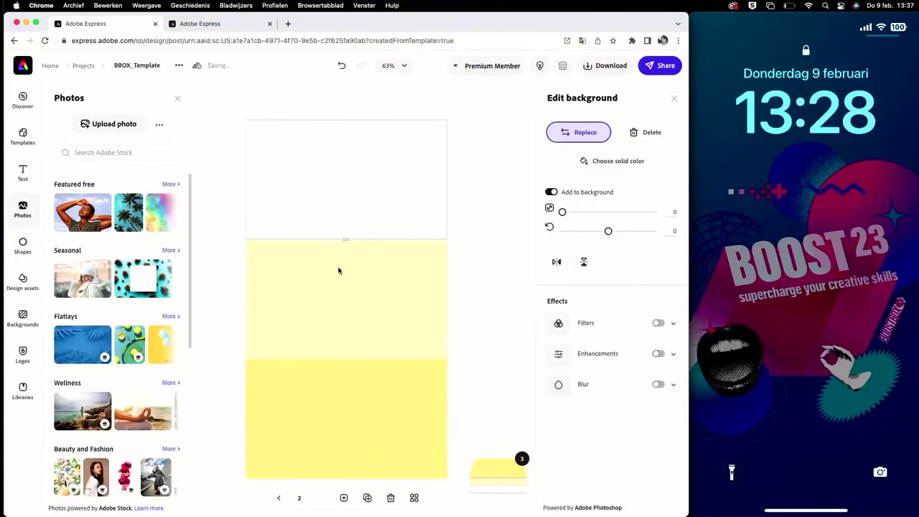
pyautogui.click(337, 270)
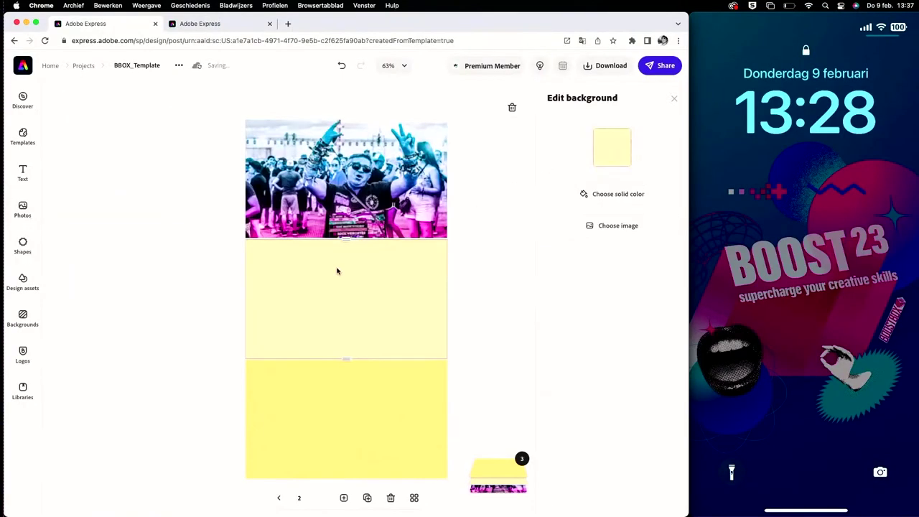
pyautogui.click(473, 321)
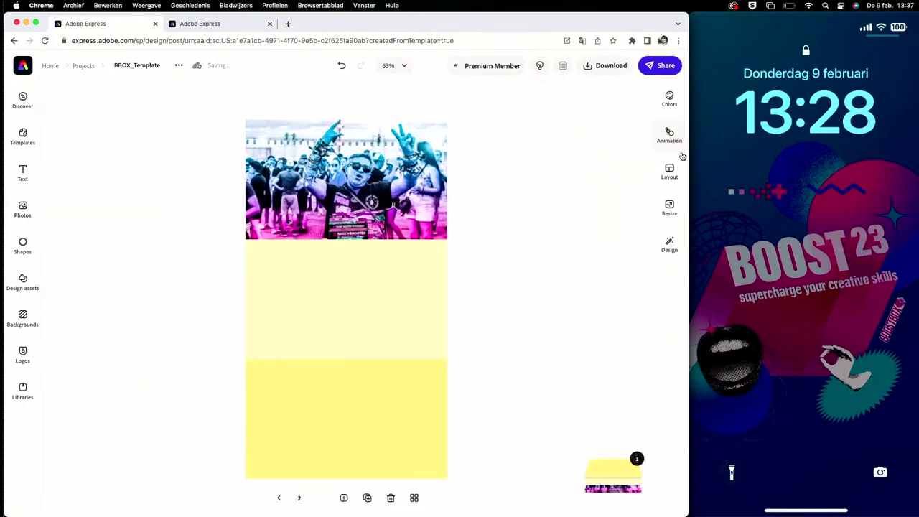
# Return to the first page, dismiss the share options, and open the content scheduling calendar
pyautogui.click(280, 500)
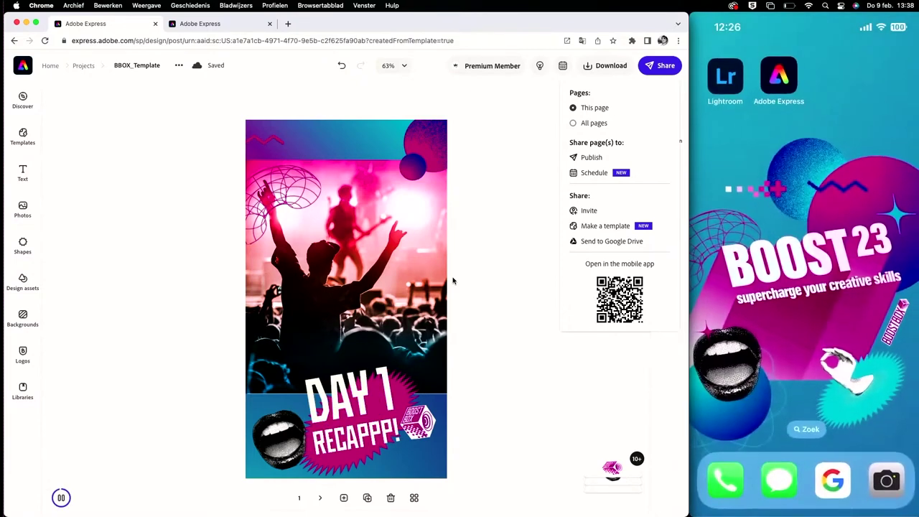
pyautogui.click(519, 141)
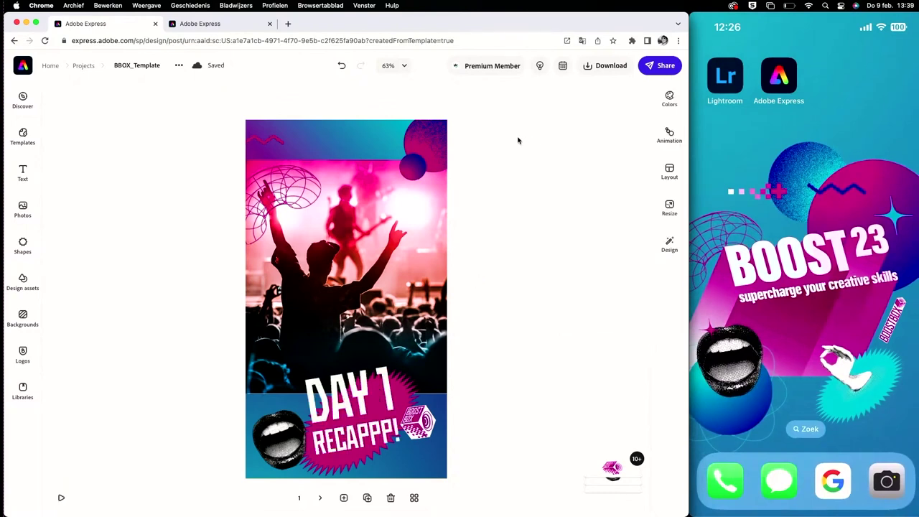
pyautogui.click(563, 66)
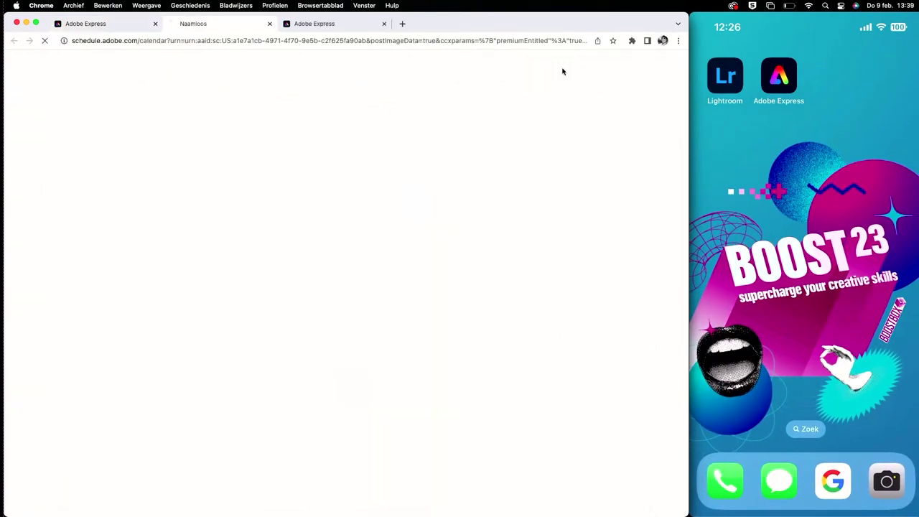
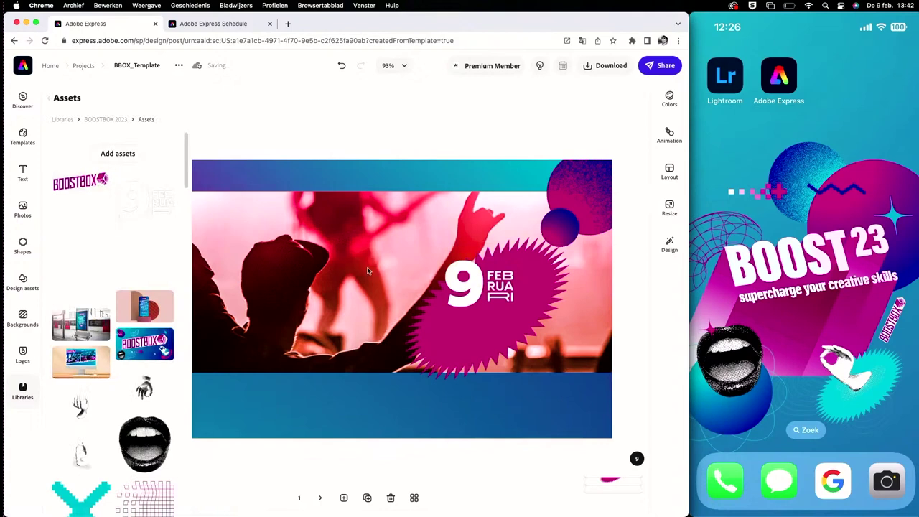
# Place the BOOSTBOX logo from the library on the wide banner and enlarge it across the left half of the photo
pyautogui.click(359, 162)
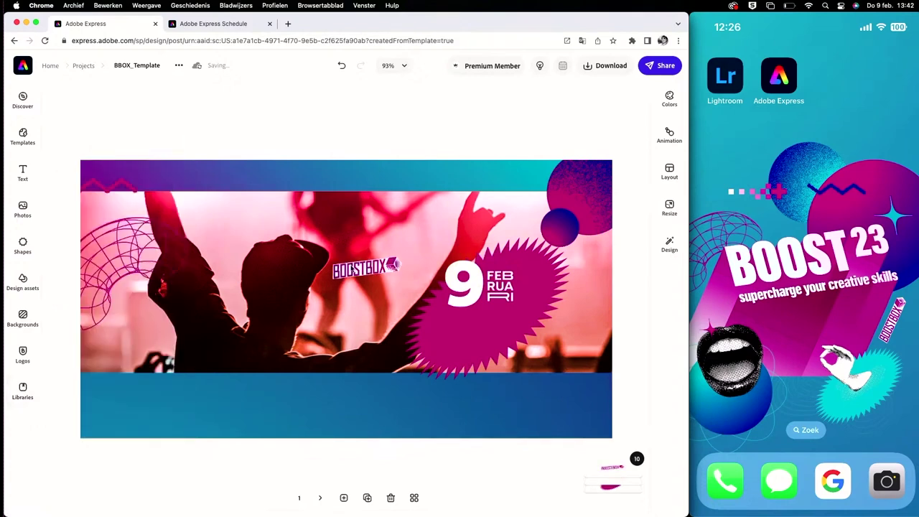
pyautogui.click(341, 275)
pyautogui.moveTo(405, 273); pyautogui.dragTo(537, 326)
pyautogui.moveTo(477, 294); pyautogui.dragTo(282, 304)
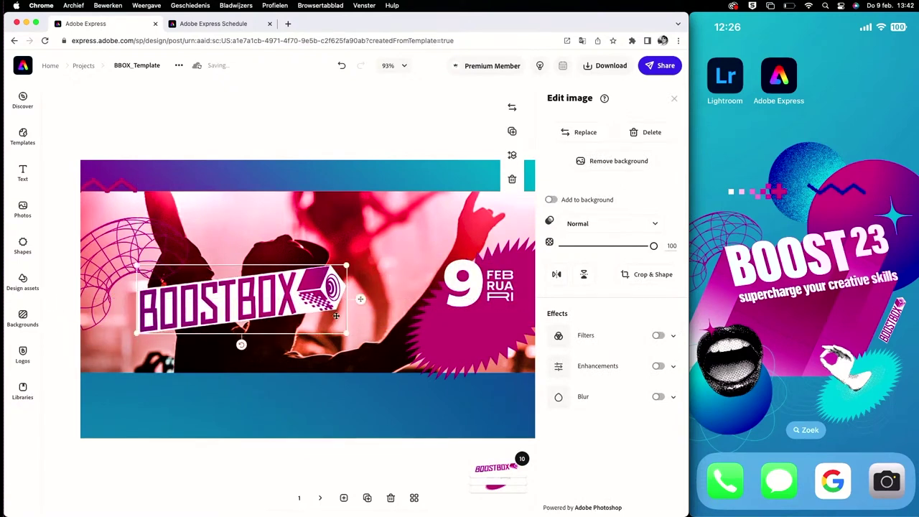
pyautogui.moveTo(350, 334); pyautogui.dragTo(392, 348)
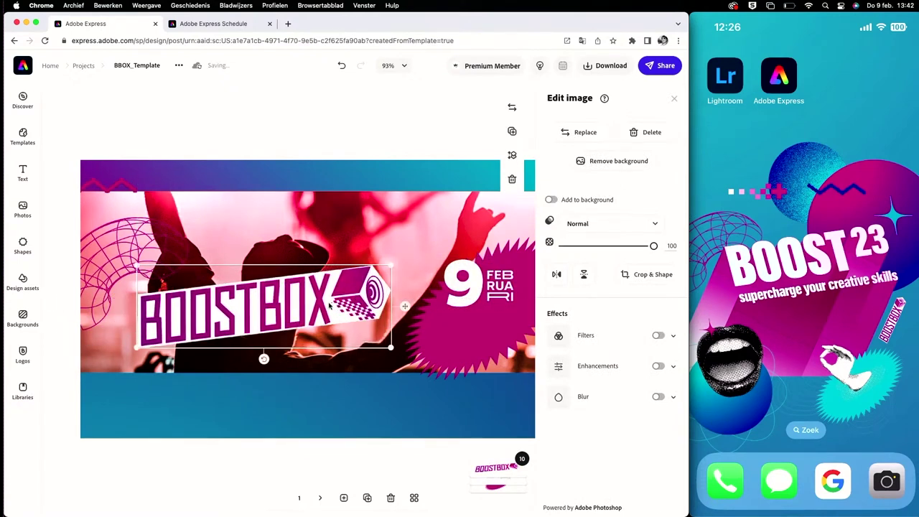
pyautogui.moveTo(329, 305); pyautogui.dragTo(340, 285)
pyautogui.click(415, 132)
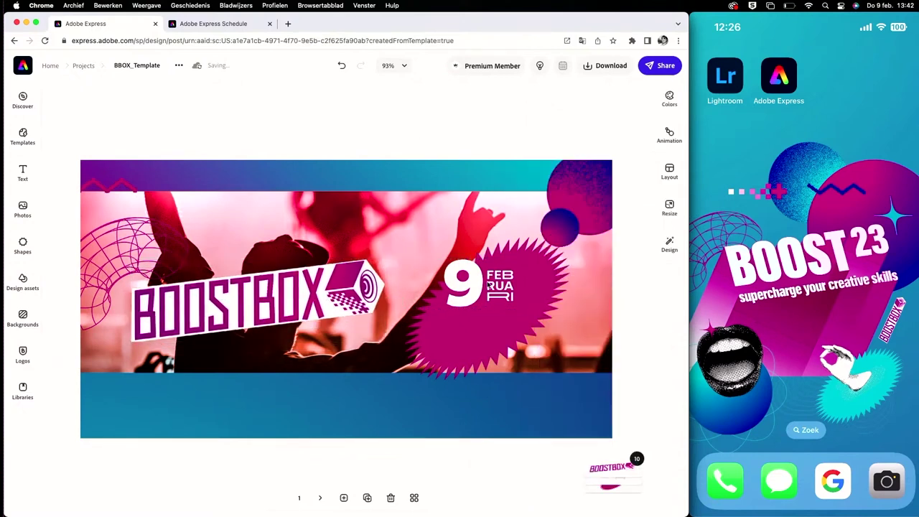
# Move the magenta starburst up behind the 9 februari date graphic, and slightly enlarge and lower the date to center it
pyautogui.moveTo(472, 329); pyautogui.dragTo(471, 313)
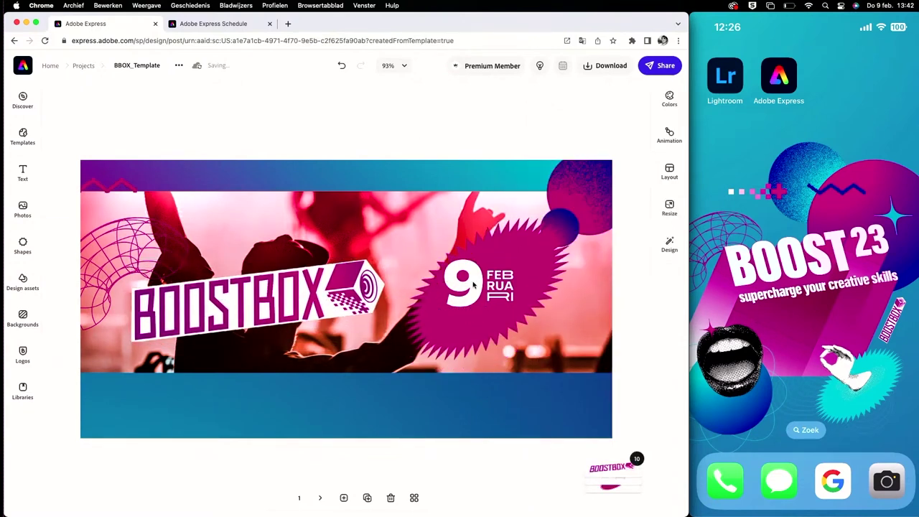
pyautogui.click(473, 285)
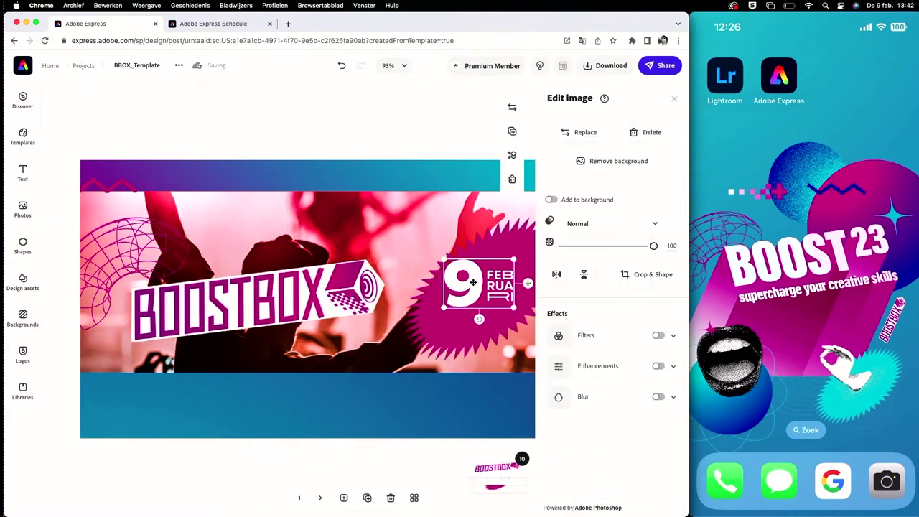
pyautogui.click(451, 129)
# Replace the banner's background photo with the dark stage and fireworks photo from the Lightroom album BOOSTBOX23_Inthefield
pyautogui.click(427, 248)
pyautogui.click(360, 213)
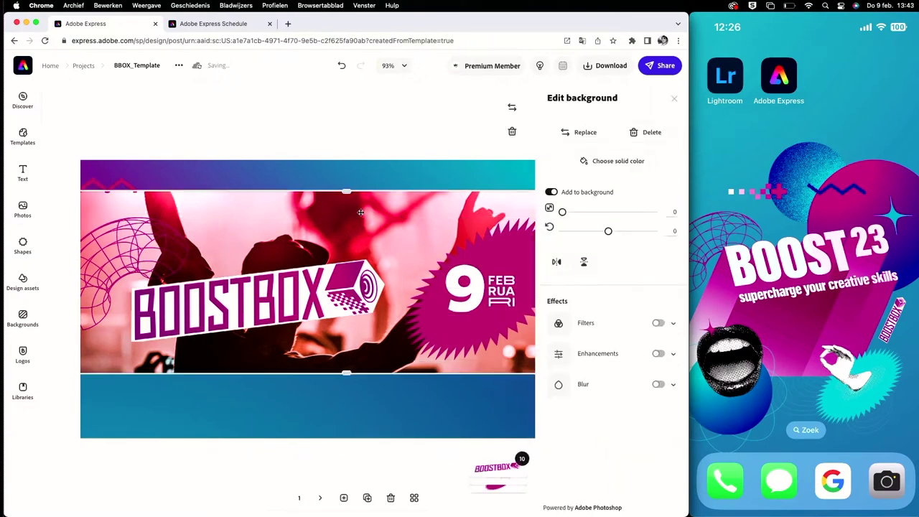
pyautogui.click(560, 139)
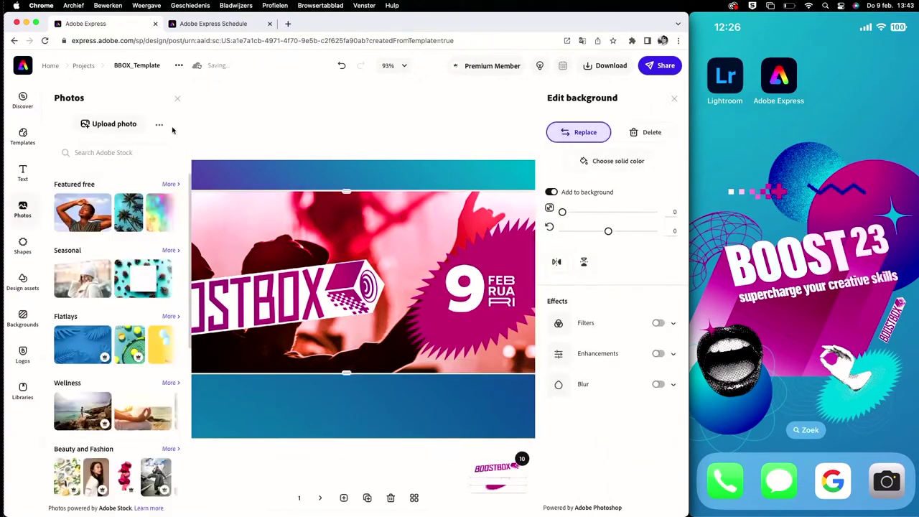
pyautogui.click(160, 124)
pyautogui.click(129, 170)
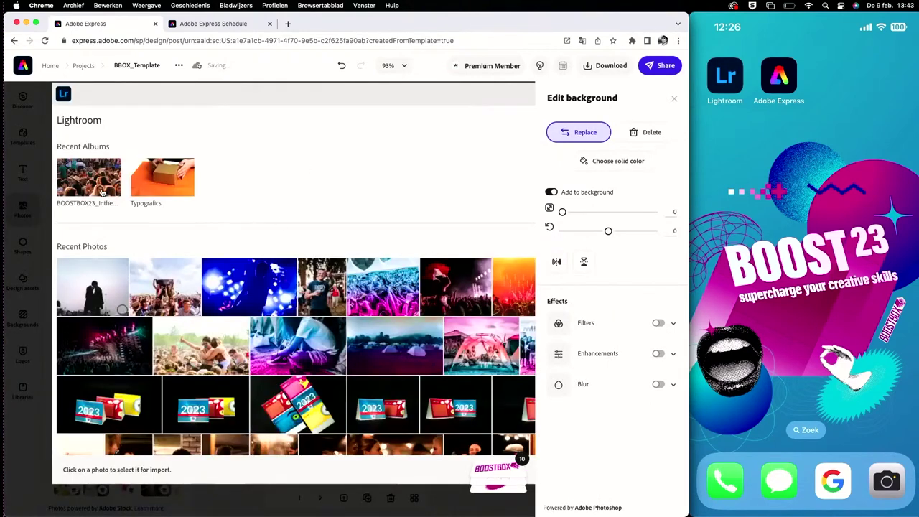
pyautogui.click(102, 192)
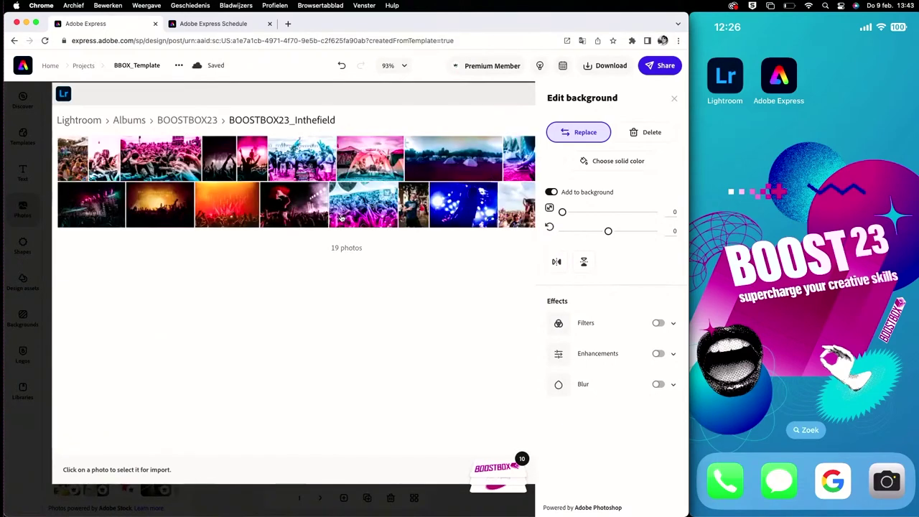
pyautogui.click(342, 217)
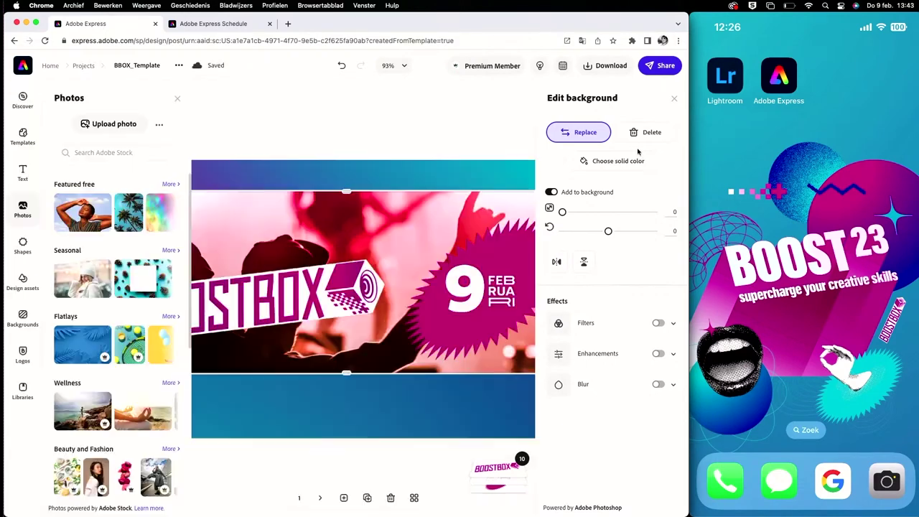
pyautogui.click(438, 126)
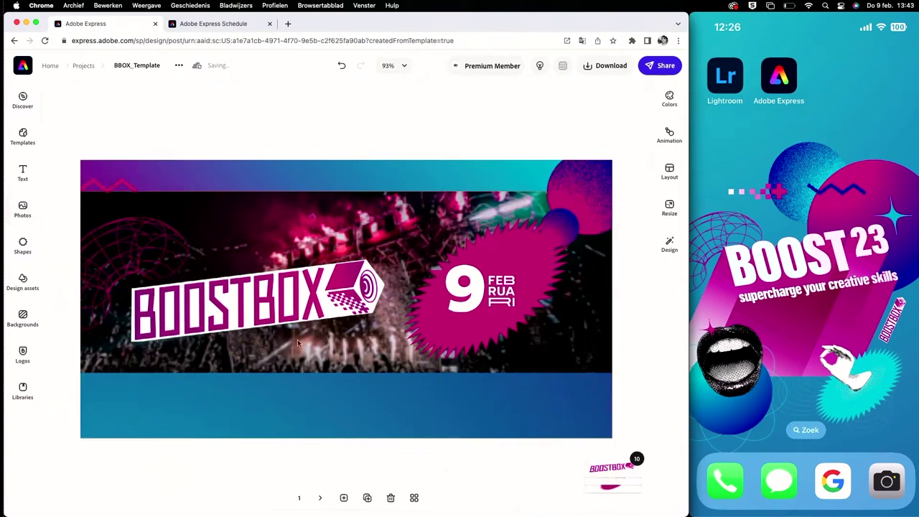
# Add a text along the banner's lower blue band repeating "ticket sale live", ending with a fifth "ticket sale", in Monolisk Black
pyautogui.click(22, 171)
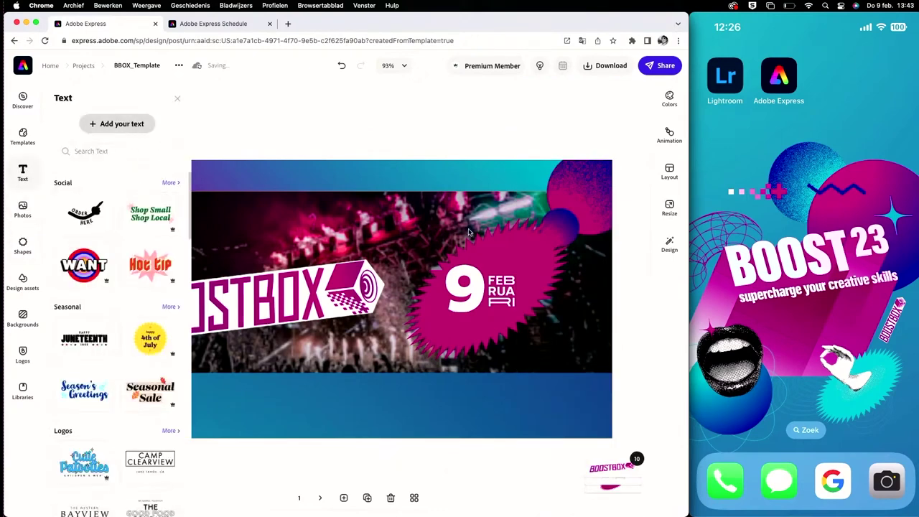
pyautogui.write('t')
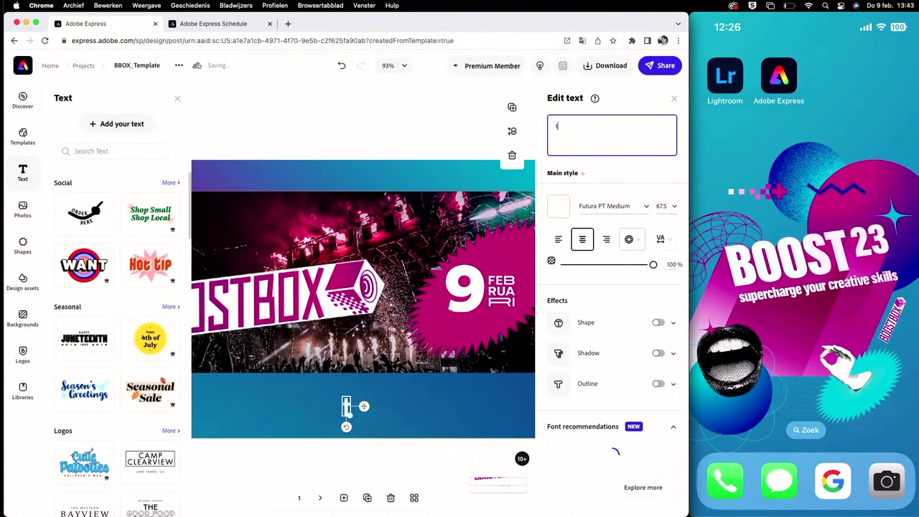
pyautogui.write('icket sale')
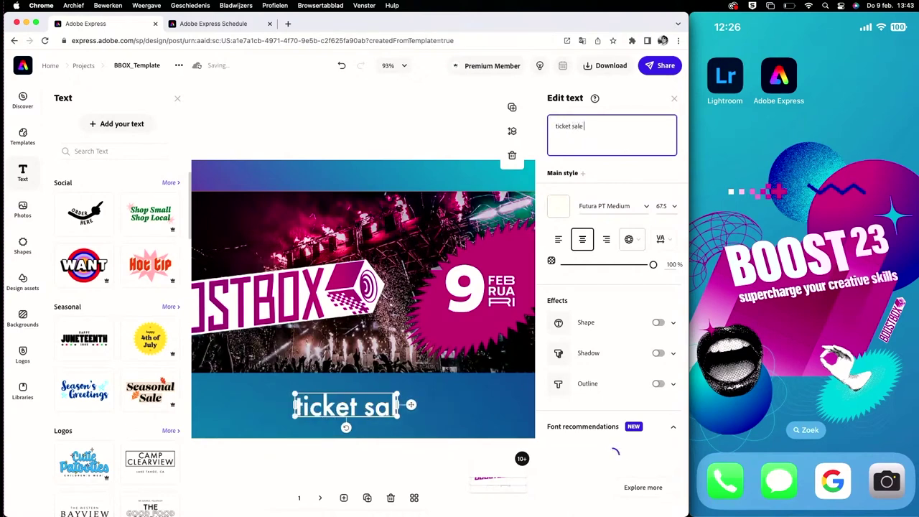
pyautogui.write(' t')
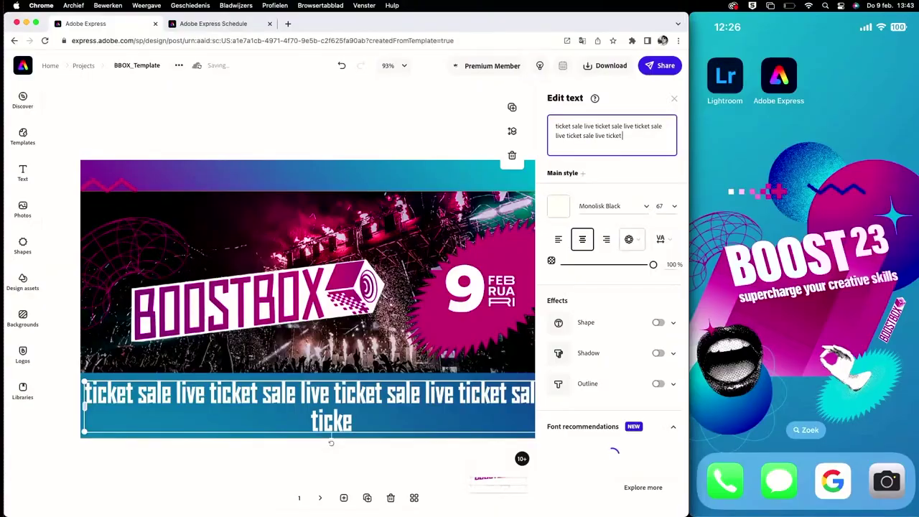
pyautogui.write('t sale live ticket sale live ticket sale live ticket sale live ticket sale')
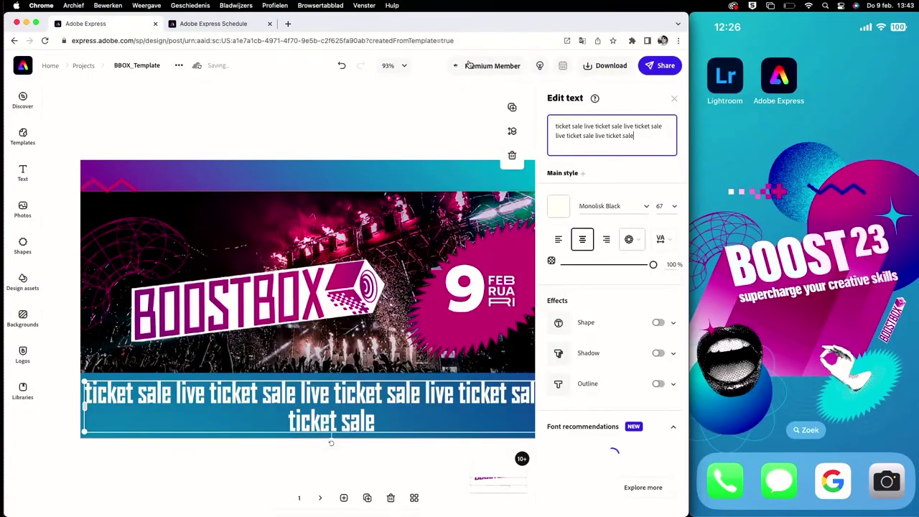
pyautogui.click(413, 125)
pyautogui.click(562, 410)
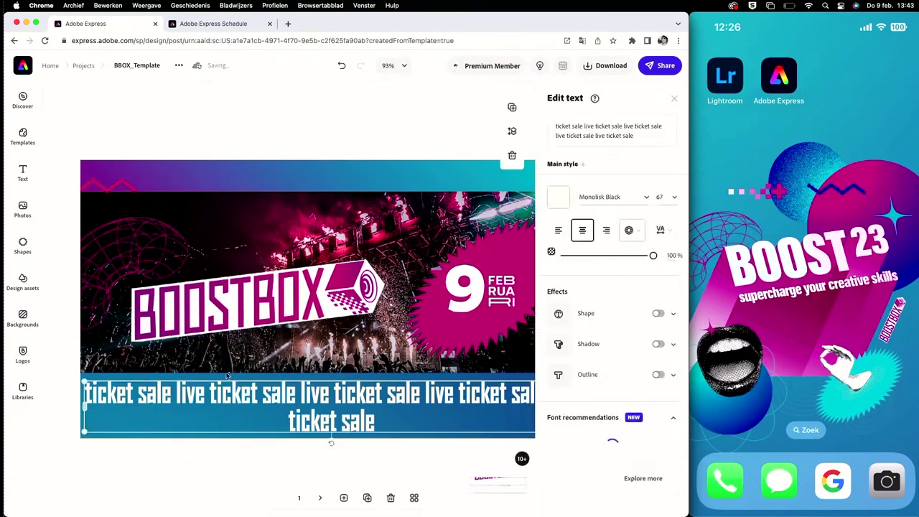
# Widen the ticket sale text into a single line and centre it in the blue band so it runs past both banner edges
pyautogui.scroll(-5, 230, 378)
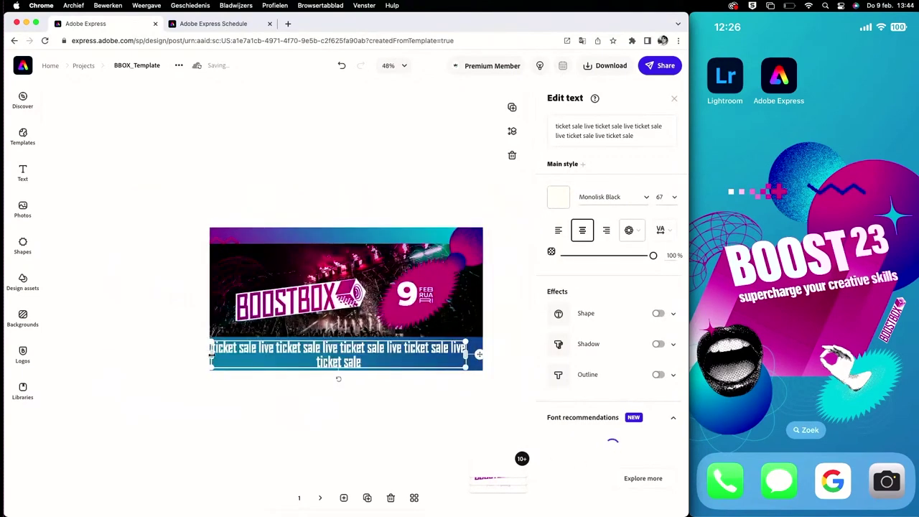
pyautogui.moveTo(211, 342); pyautogui.dragTo(150, 359)
pyautogui.moveTo(271, 350); pyautogui.dragTo(298, 357)
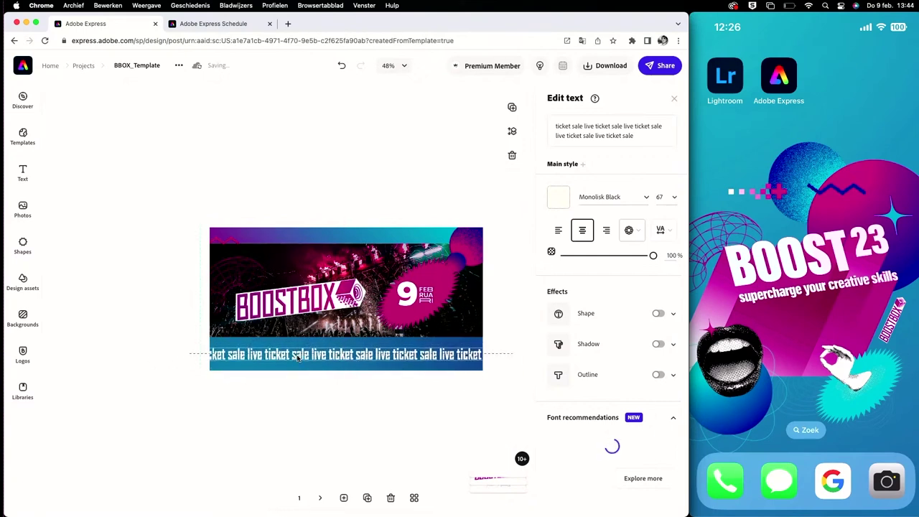
pyautogui.click(370, 184)
pyautogui.scroll(3, 382, 279)
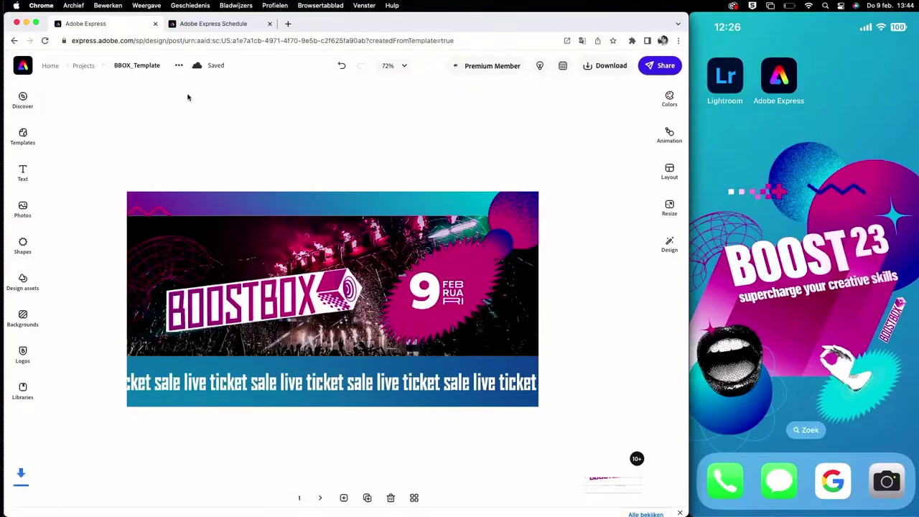
# Open the BOOST event page on the Talent Academy website in a new browser tab and copy its address
pyautogui.click(219, 24)
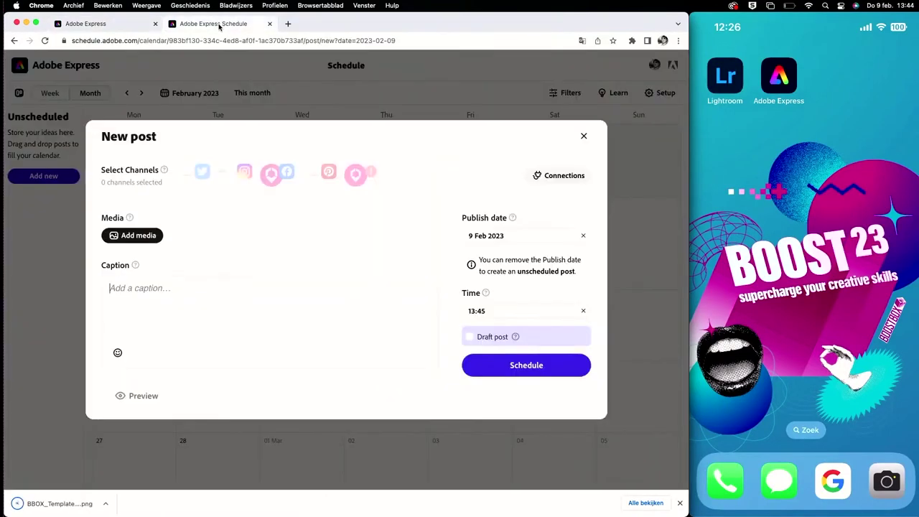
pyautogui.click(288, 24)
pyautogui.click(384, 58)
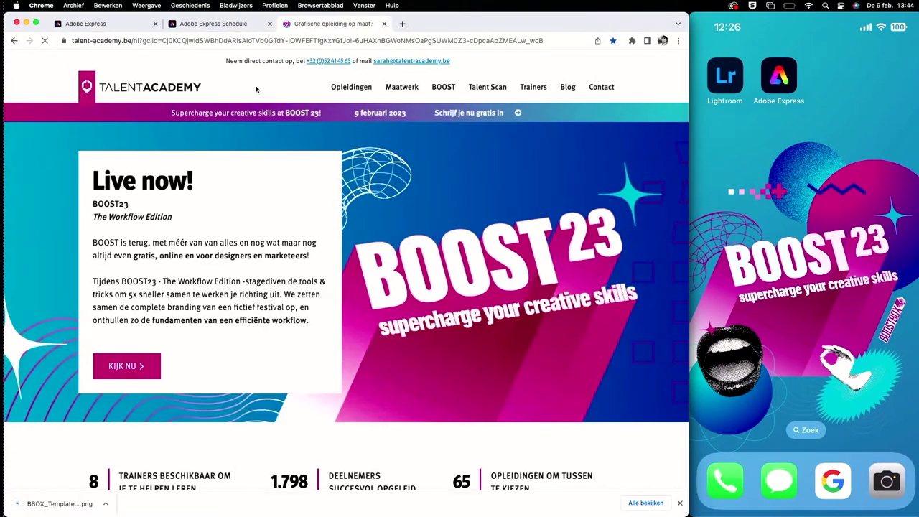
pyautogui.click(254, 112)
pyautogui.click(244, 24)
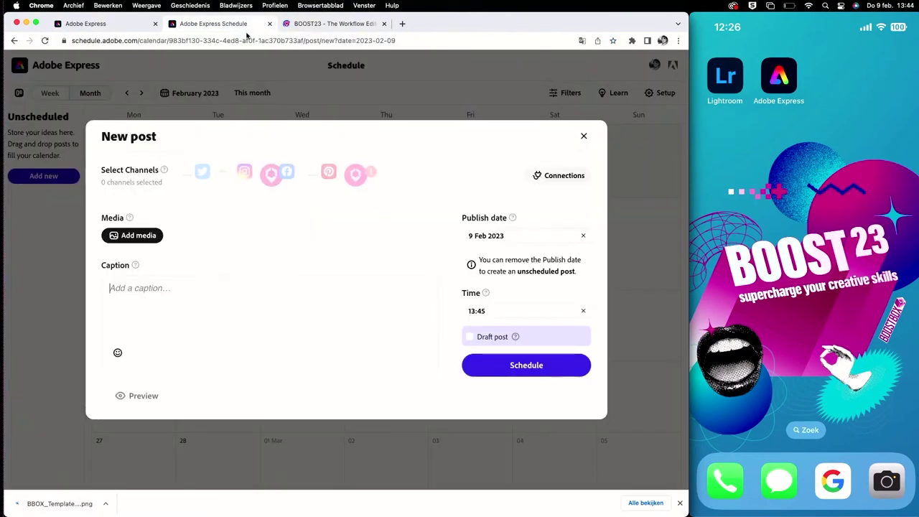
pyautogui.click(331, 30)
pyautogui.click(301, 40)
pyautogui.press('super+c')
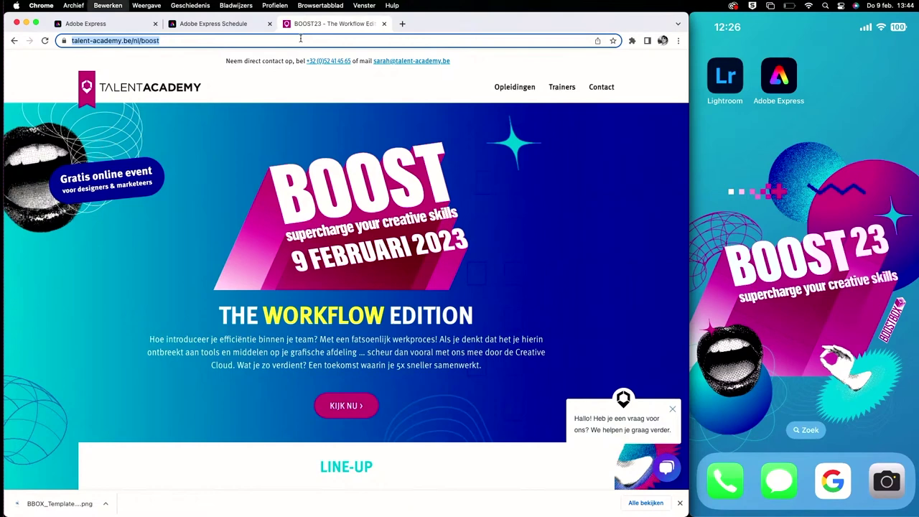
# Paste the copied event page link into the new scheduled post's caption and insert two blank lines above it
pyautogui.click(221, 25)
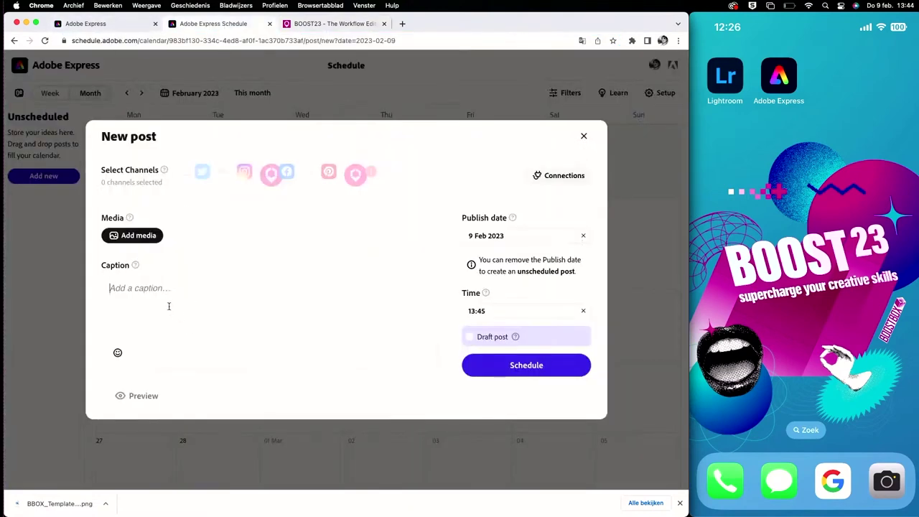
pyautogui.click(151, 291)
pyautogui.press('super+v')
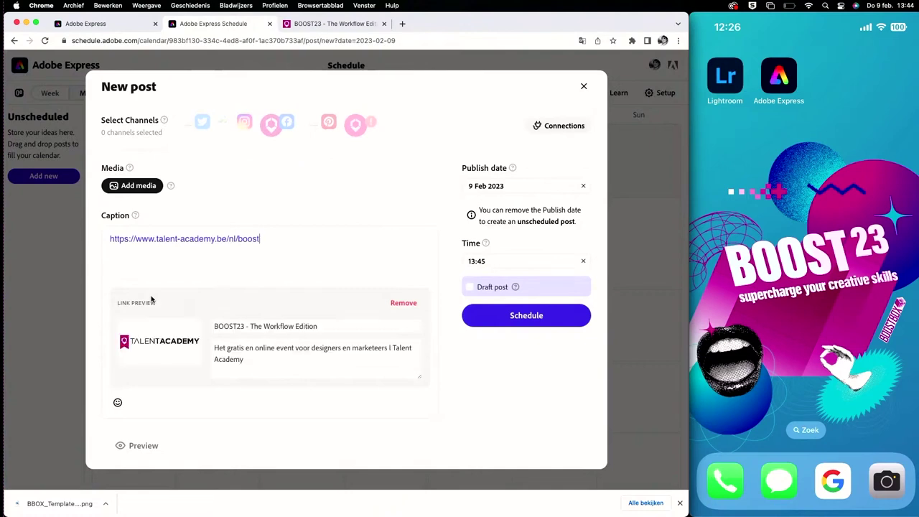
pyautogui.click(108, 244)
pyautogui.press('Return')
pyautogui.press('Return')
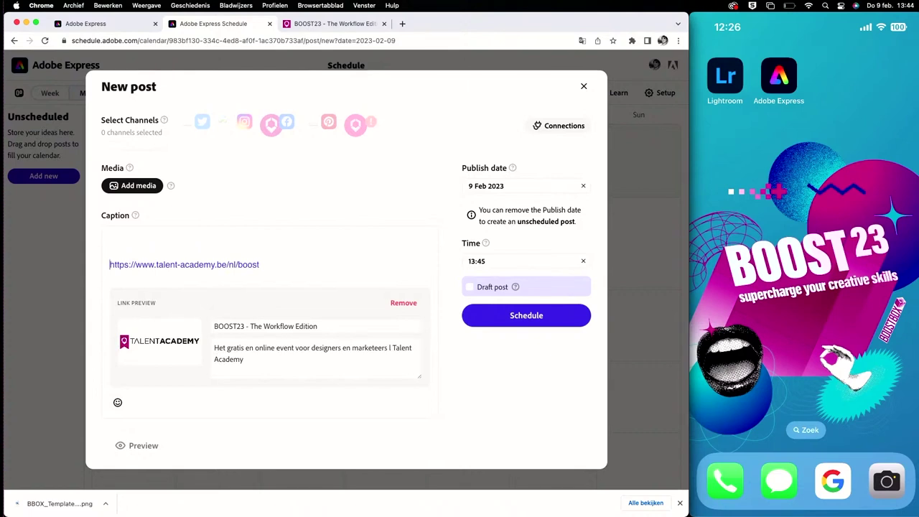
# Enter "CAPTION" as the first line of the post's caption and add several blank lines between it and the link
pyautogui.click(125, 237)
pyautogui.write('CAPTION')
pyautogui.press('Return')
pyautogui.press('Return')
pyautogui.press('Return')
pyautogui.press('Return')
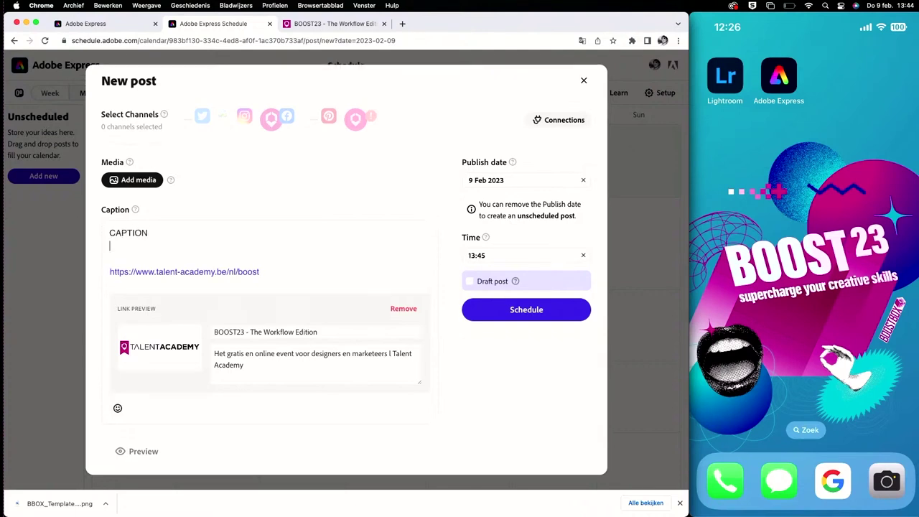
pyautogui.press('Return')
pyautogui.press('Return')
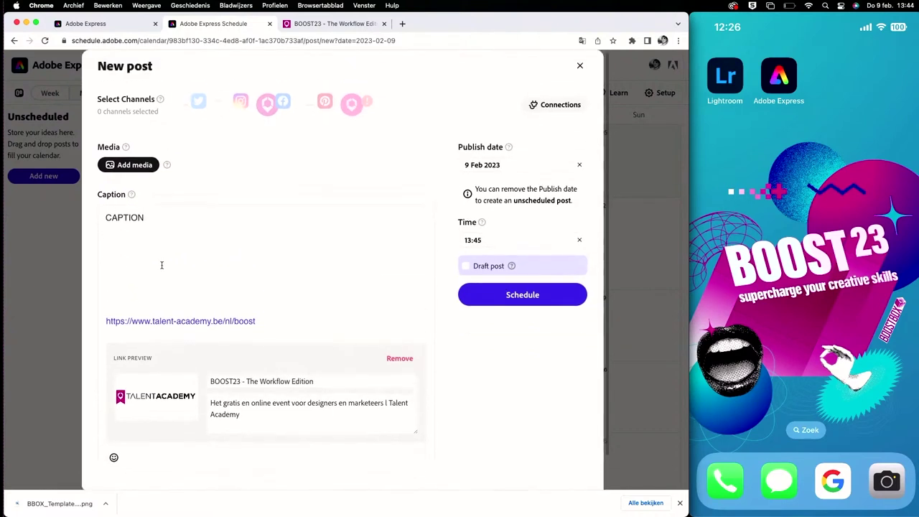
# Replace the link preview's image with BBOX_Template_001-1 (4).png from Downloads
pyautogui.click(155, 398)
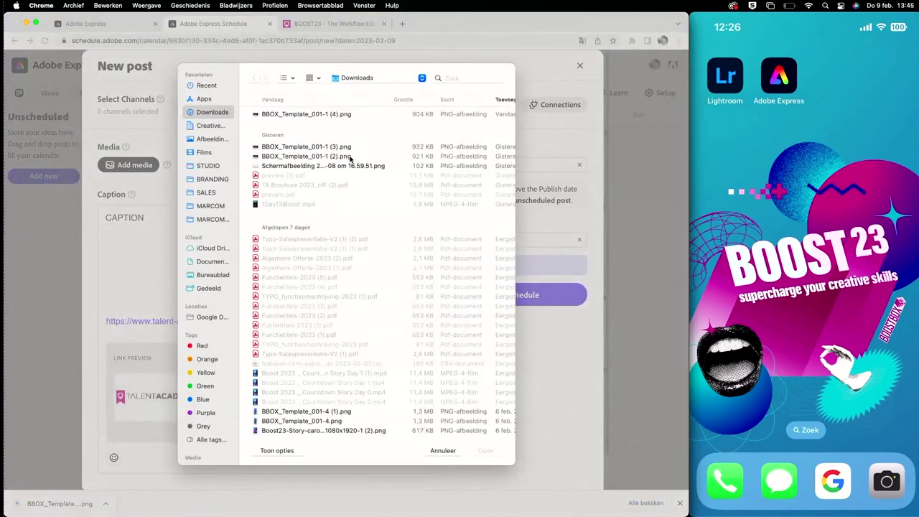
pyautogui.click(293, 115)
pyautogui.click(487, 450)
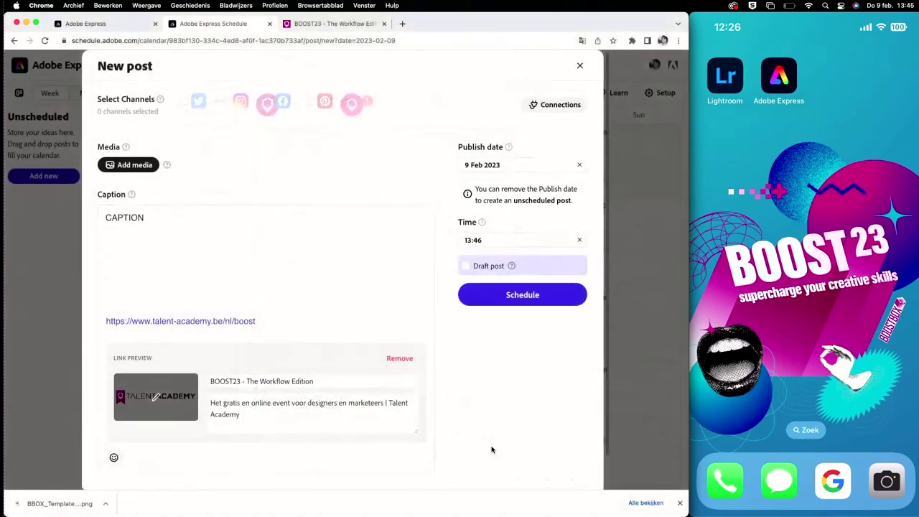
# Change the link preview's title to "BOOSTBOX23 Ticket sale live now!"
pyautogui.click(334, 382)
pyautogui.press('super+a')
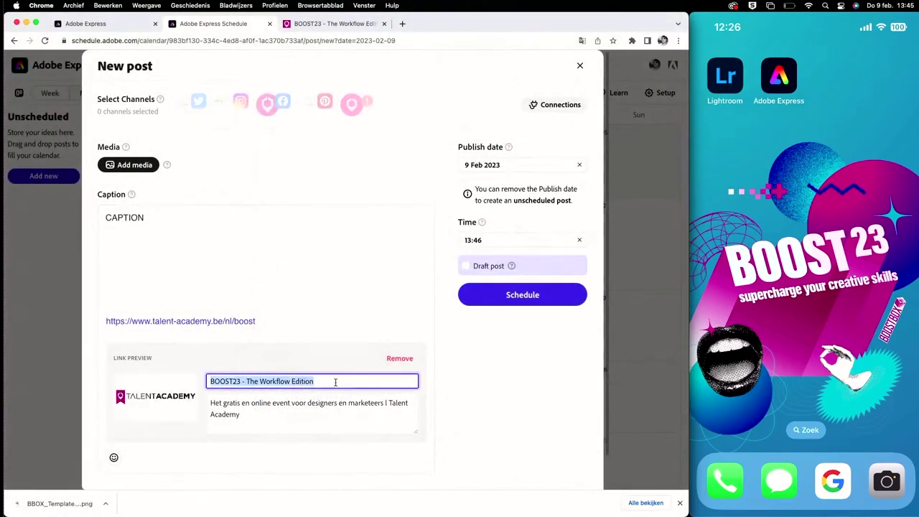
pyautogui.write('B')
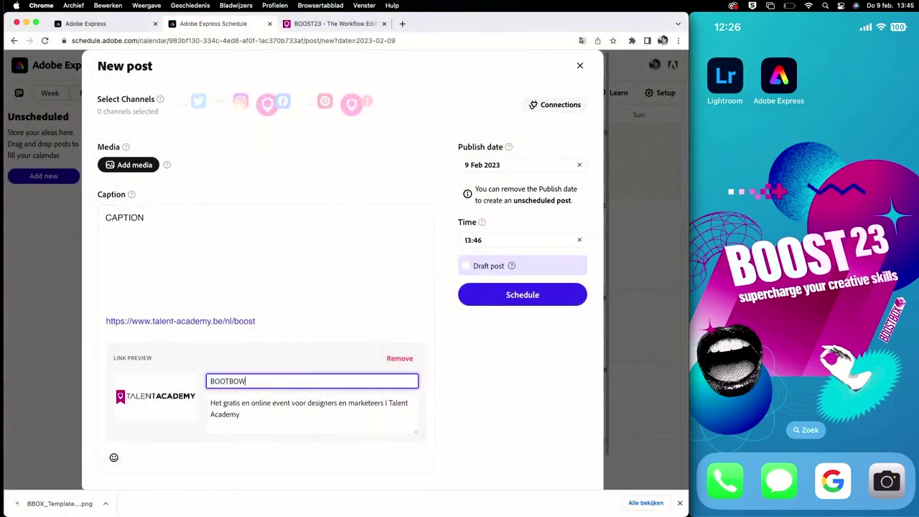
pyautogui.write('OOTBO')
pyautogui.press('BackSpace')
pyautogui.press('BackSpace')
pyautogui.press('BackSpace')
pyautogui.write('ST')
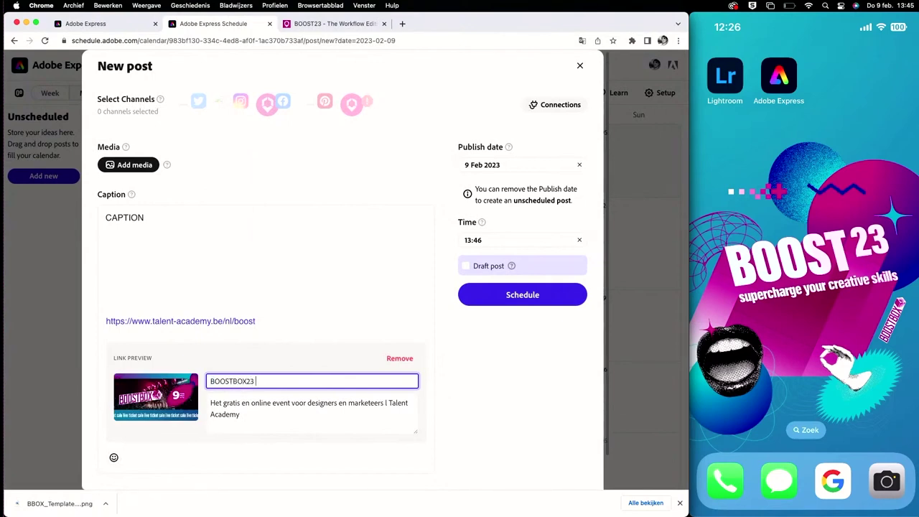
pyautogui.write(' live now!')
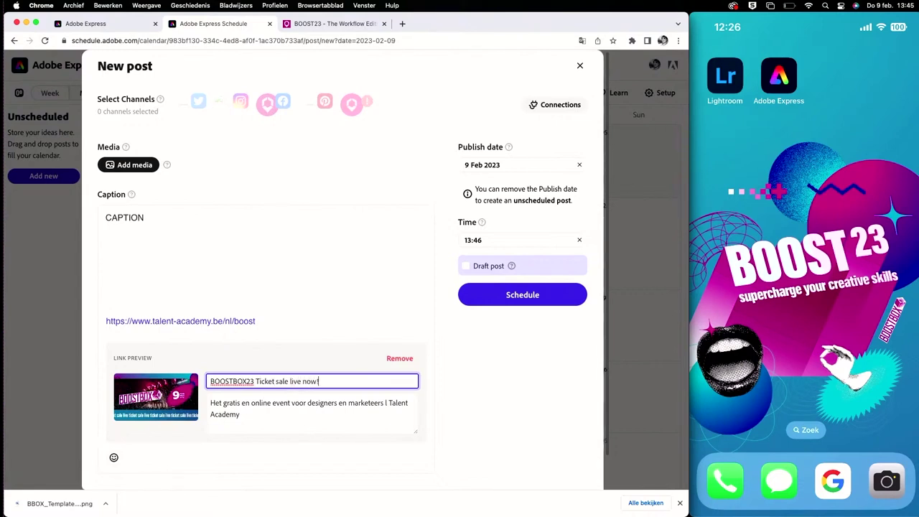
# Replace the link preview's description with "Headliners: jqknklcf" and check the finished Facebook post in the preview
pyautogui.moveTo(244, 416); pyautogui.dragTo(209, 391)
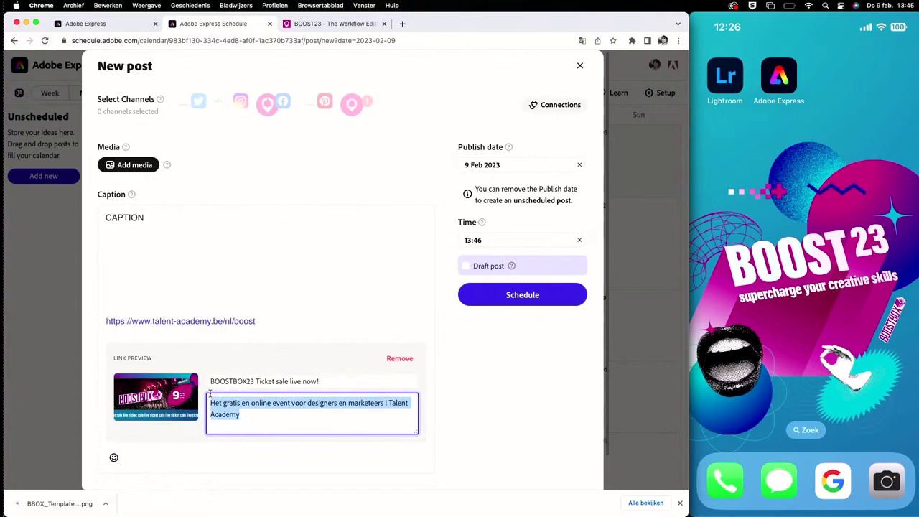
pyautogui.write('Headliners: jqknklcf')
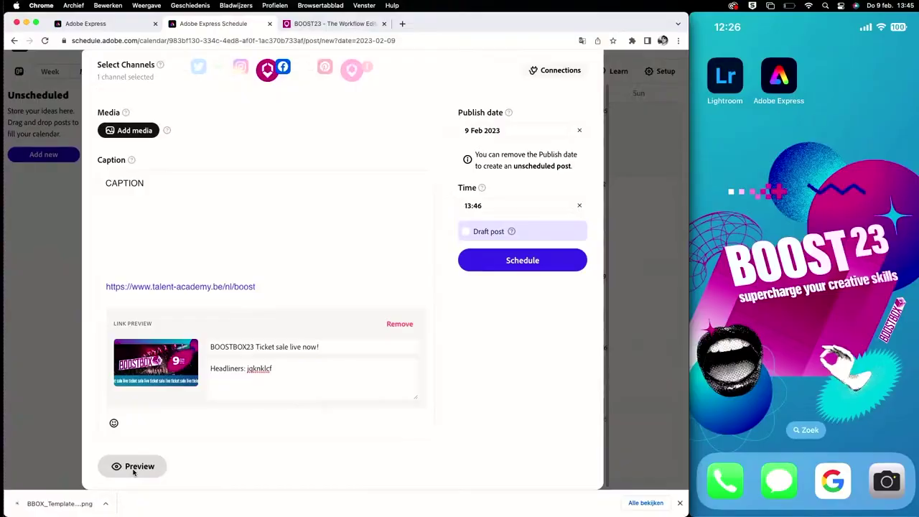
pyautogui.click(135, 467)
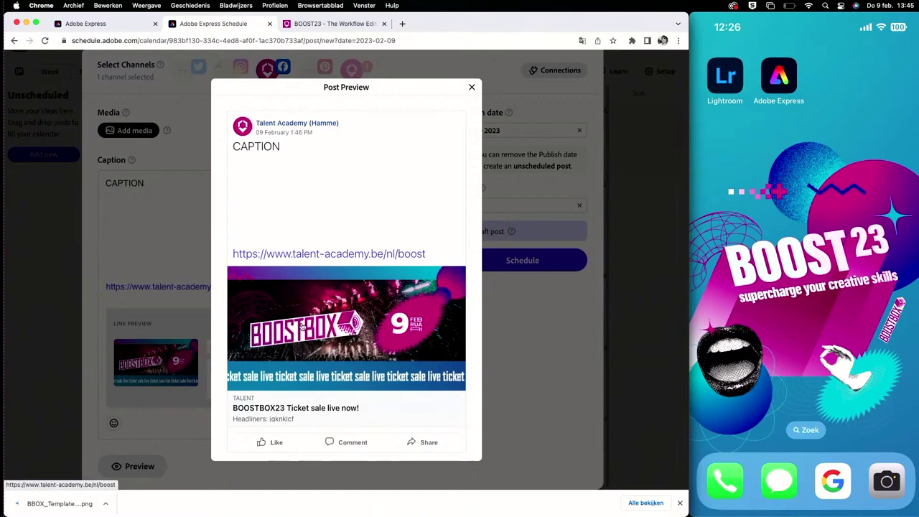
pyautogui.click(473, 89)
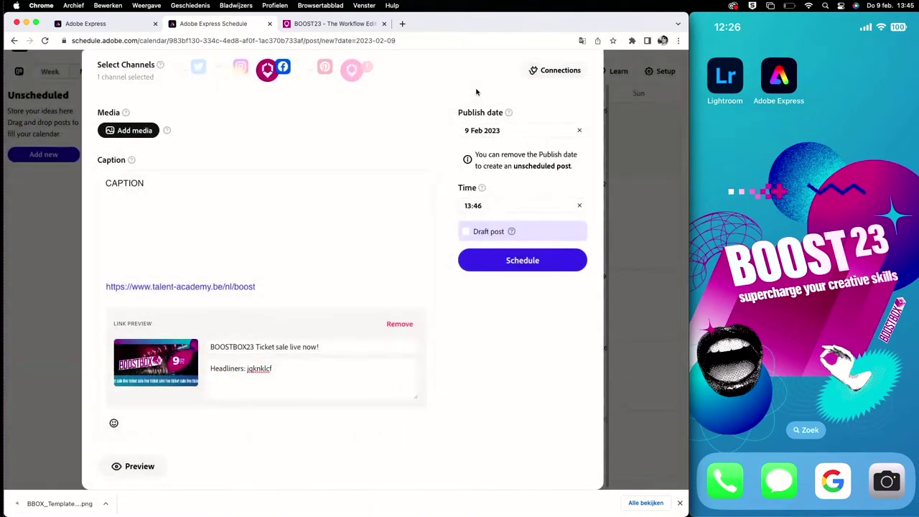
# Check the link image chooser without replacing the image, and examine the Facebook Link Preview editing section in Setup
pyautogui.click(164, 367)
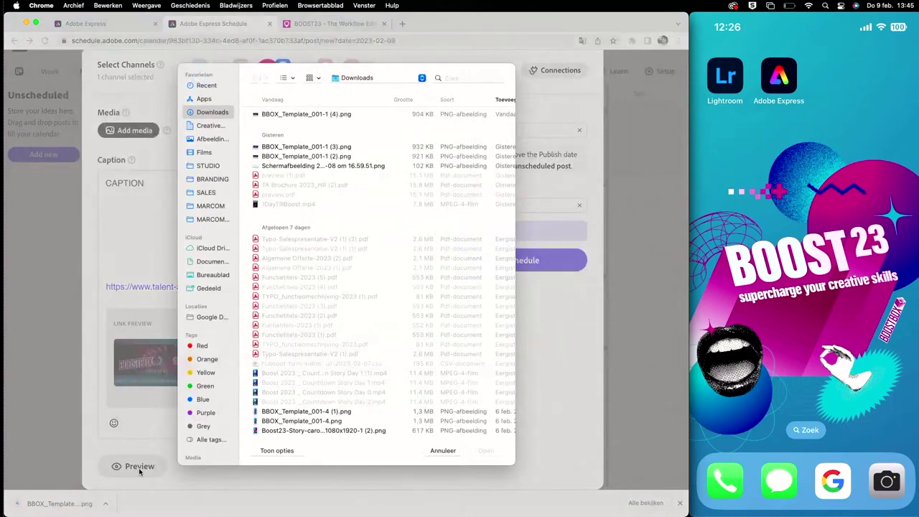
pyautogui.click(436, 452)
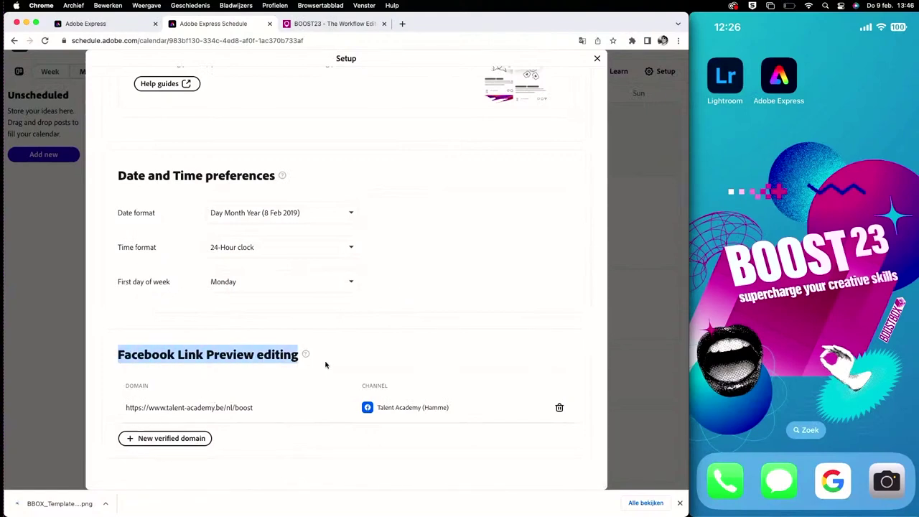
pyautogui.click(327, 356)
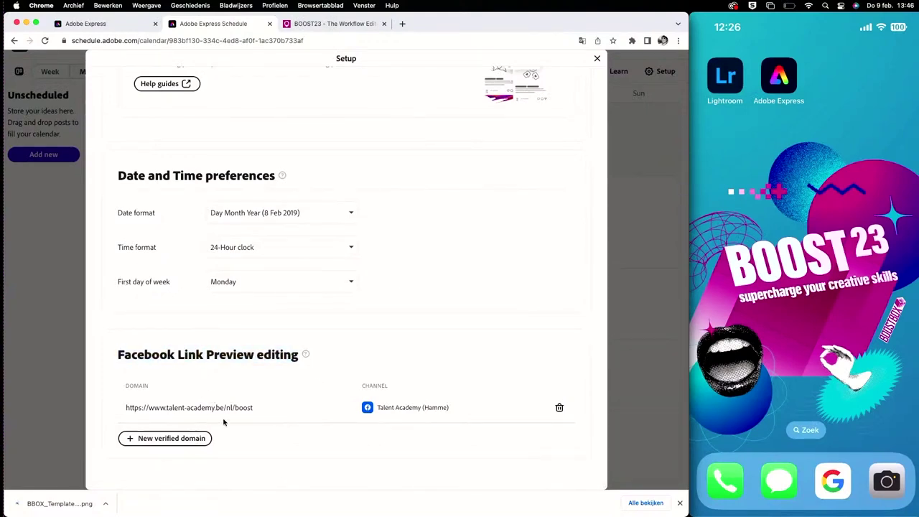